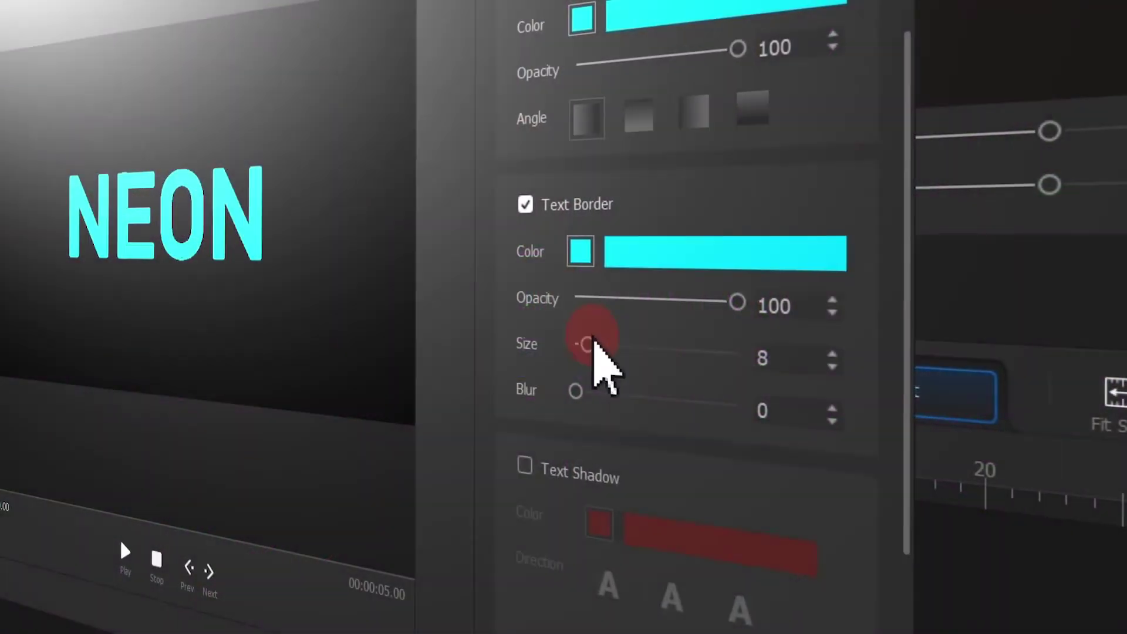
# Set the title border to about size 90, blur it into a glow, and use Screen blending.
pyautogui.moveTo(590, 346); pyautogui.dragTo(805, 367)
pyautogui.moveTo(594, 392); pyautogui.dragTo(733, 382)
pyautogui.moveTo(817, 355); pyautogui.dragTo(855, 370)
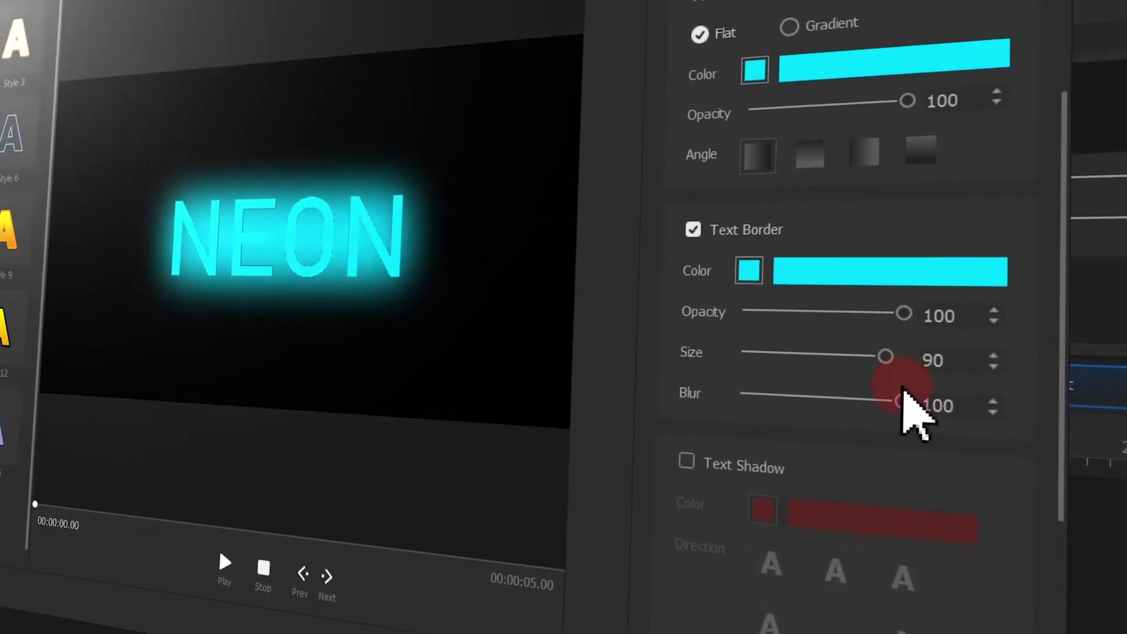
pyautogui.moveTo(912, 399); pyautogui.dragTo(946, 400)
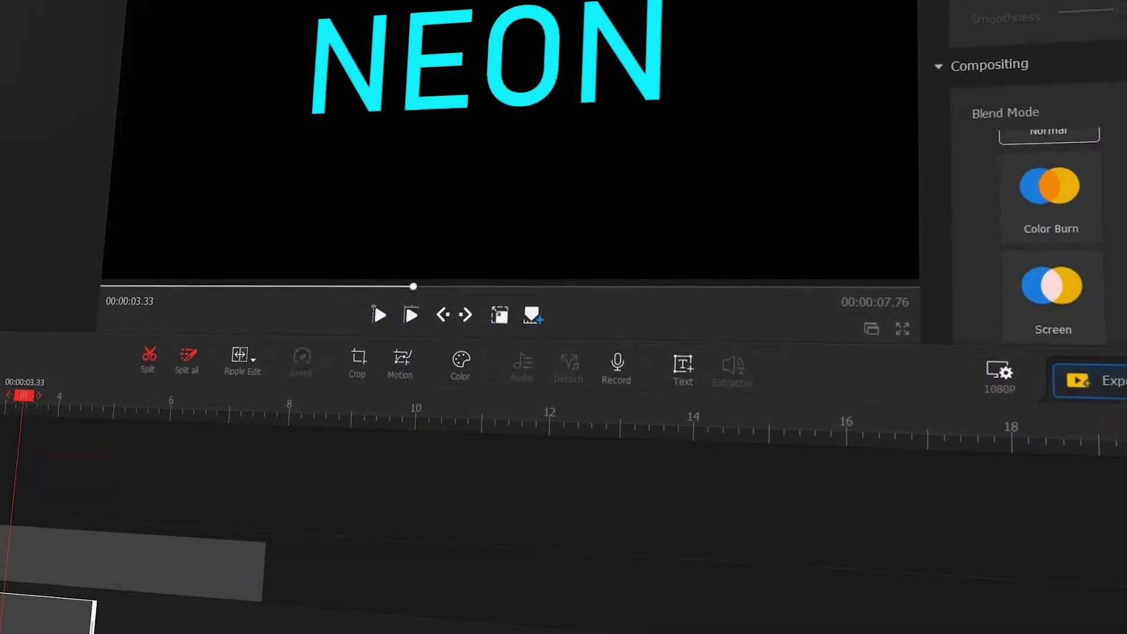
pyautogui.click(1069, 324)
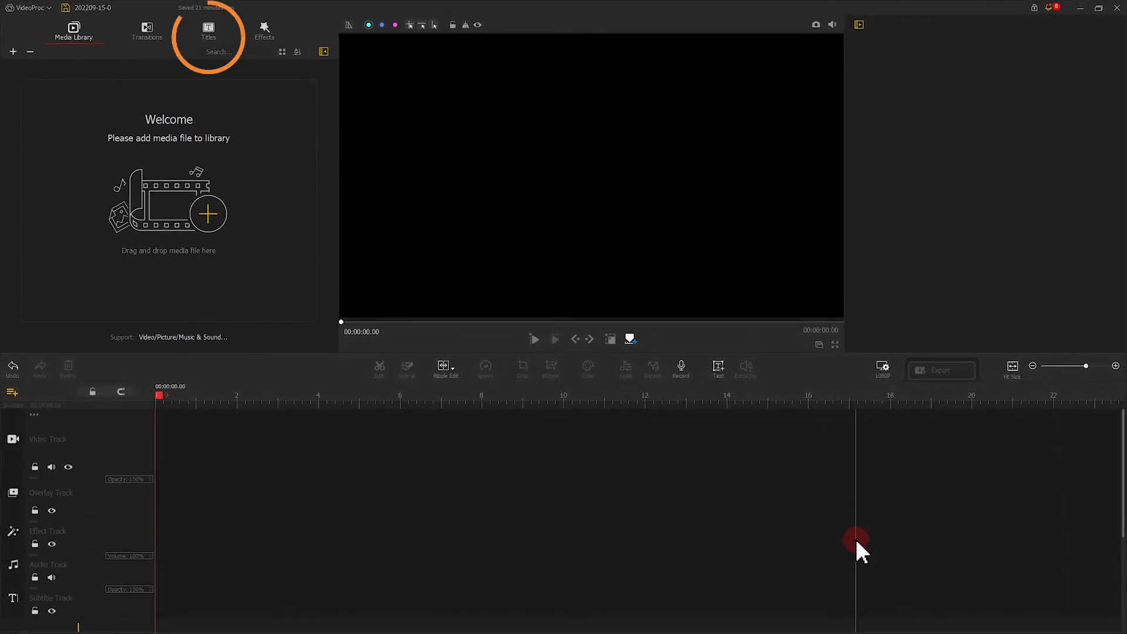
# Place the Title 6 'Lorem ipsum' template on the Subtitle Track at 00:00.
pyautogui.click(207, 35)
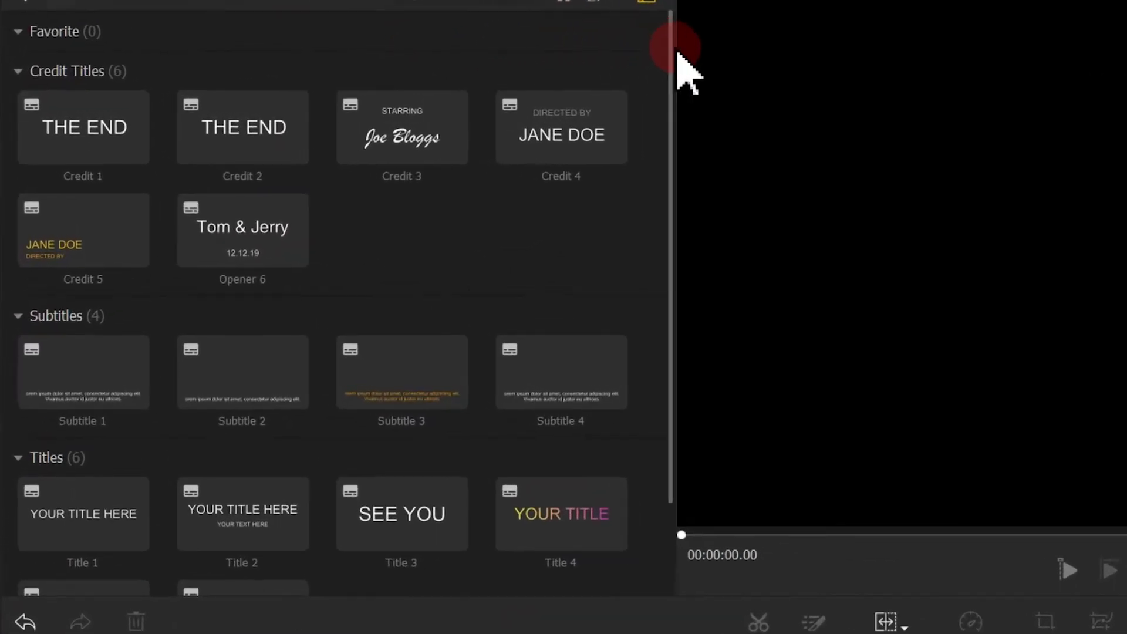
pyautogui.moveTo(678, 54); pyautogui.dragTo(704, 156)
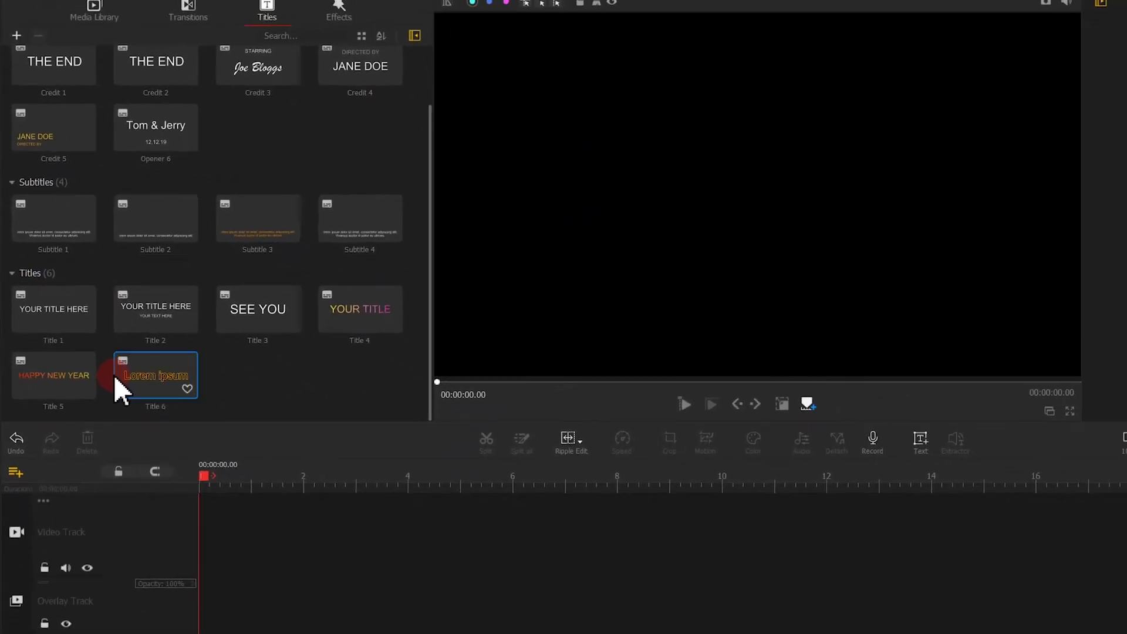
pyautogui.moveTo(116, 381); pyautogui.dragTo(210, 633)
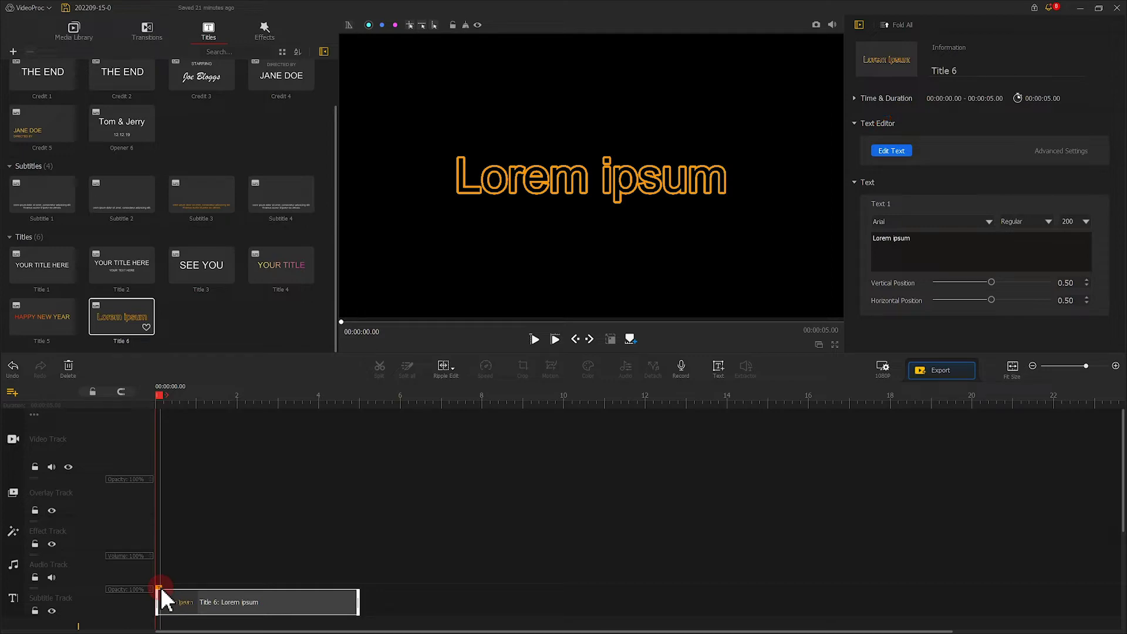
# Replace the title's 'Lorem ipsum' text with NEON.
pyautogui.click(890, 151)
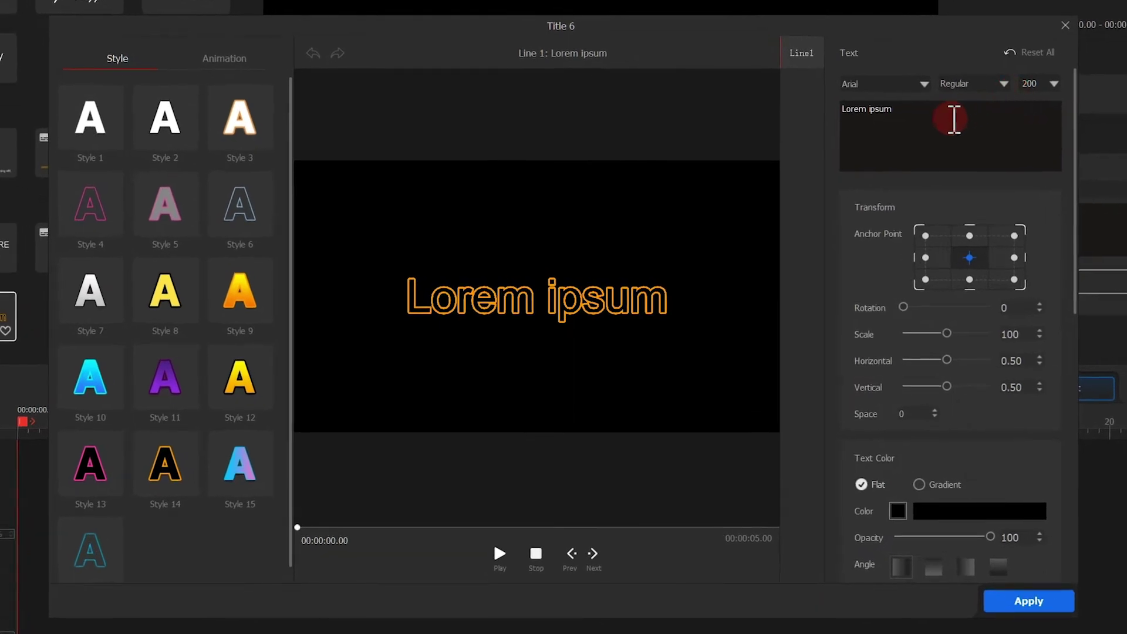
pyautogui.moveTo(952, 119); pyautogui.dragTo(849, 105)
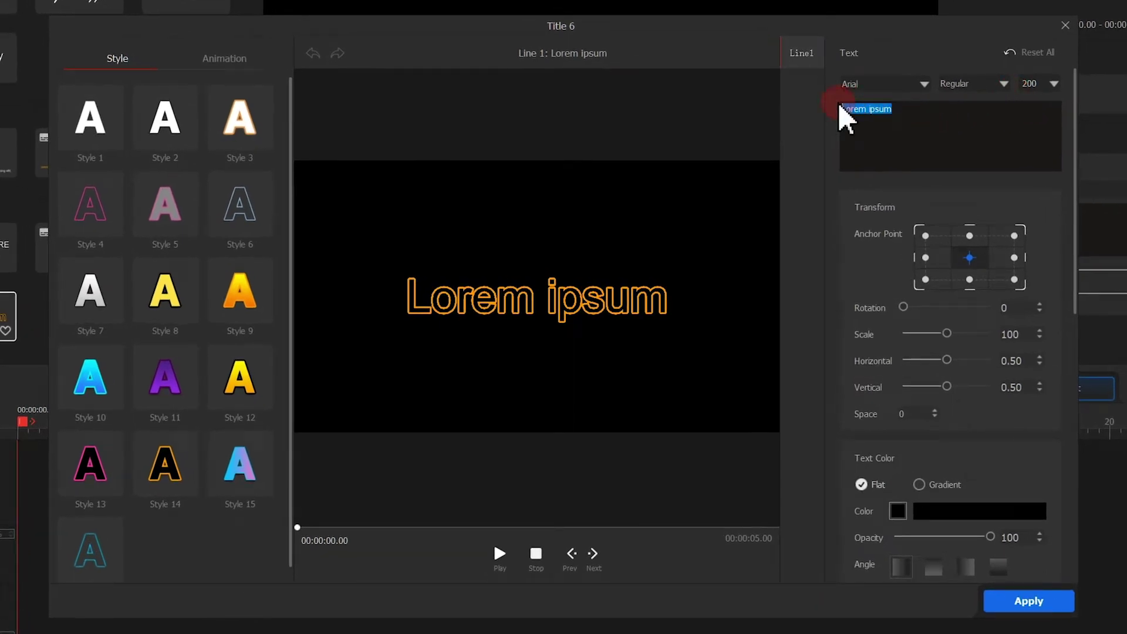
pyautogui.write('NEON')
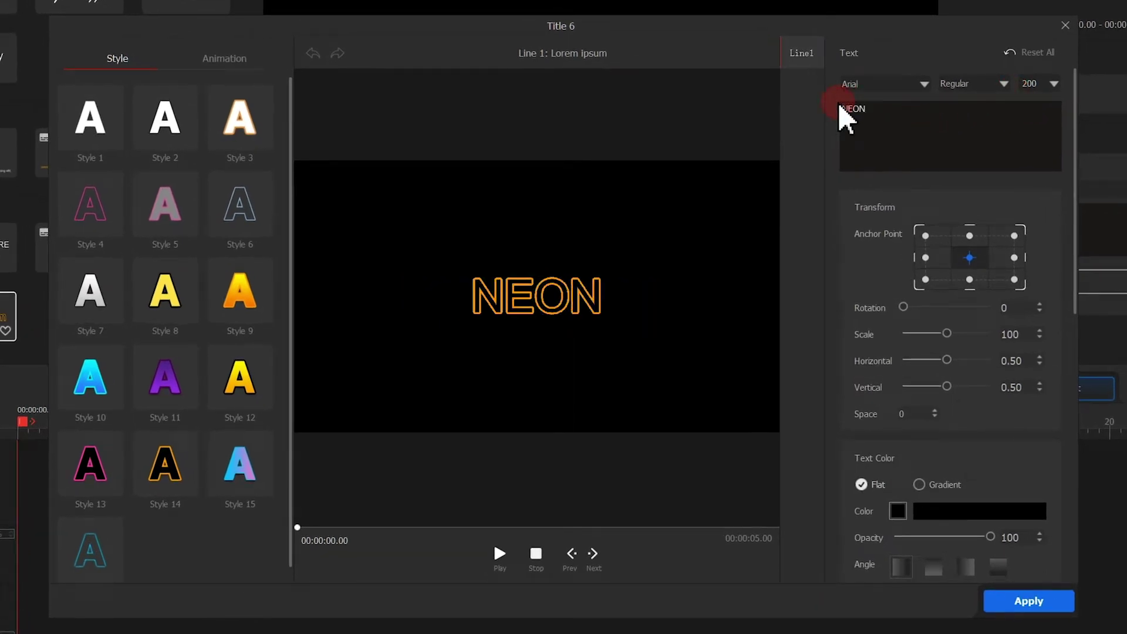
# Set the title font to Bahnschrift in the Regular style.
pyautogui.click(878, 84)
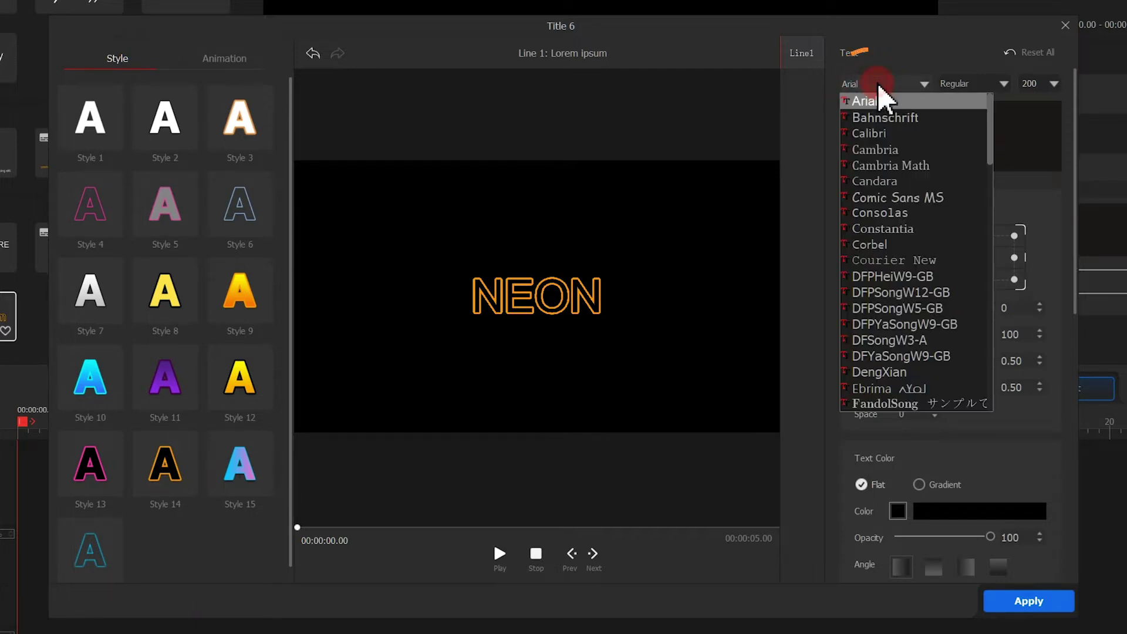
pyautogui.click(883, 118)
pyautogui.click(974, 83)
pyautogui.click(979, 110)
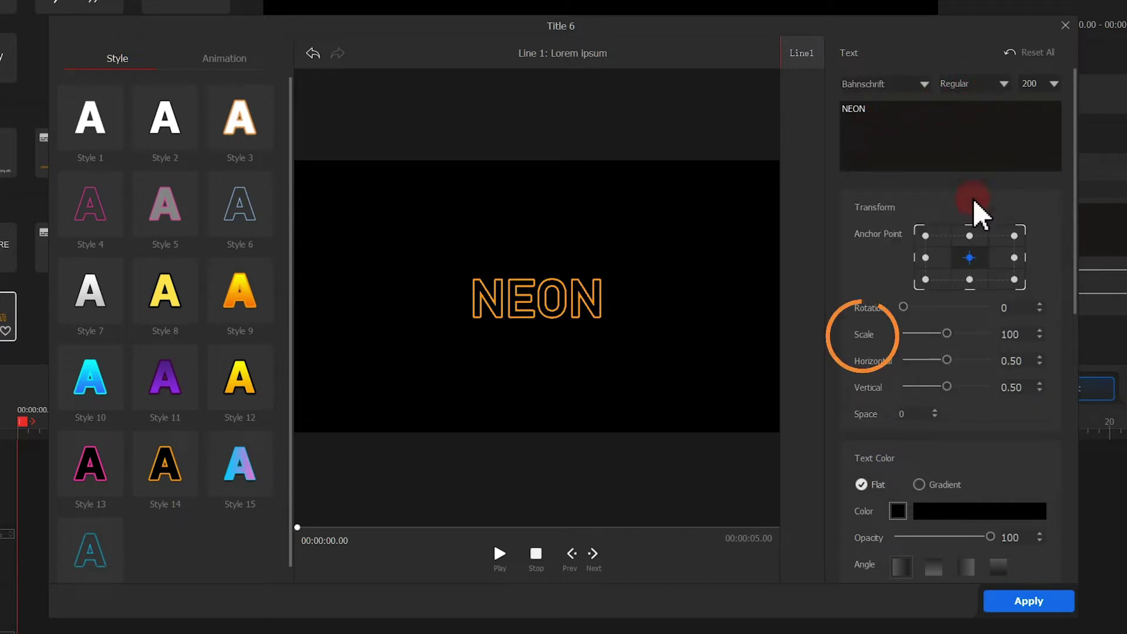
# Set the NEON title's Scale to 170.
pyautogui.click(1023, 333)
pyautogui.write('170')
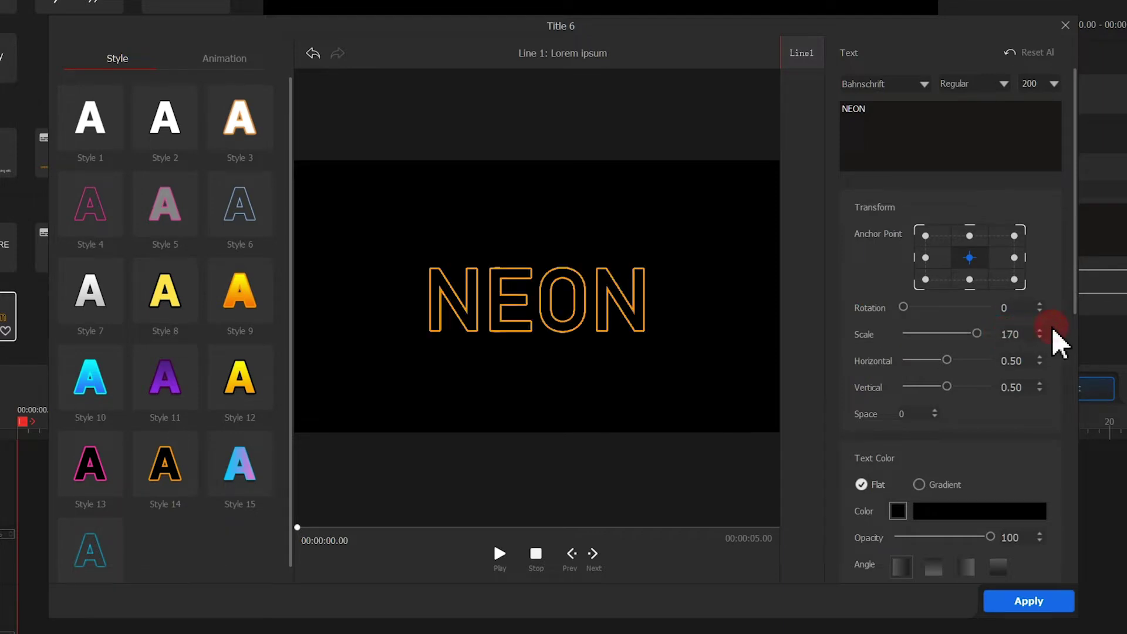
pyautogui.moveTo(1079, 323); pyautogui.dragTo(1097, 448)
# Make the letters solid bright cyan (#00f3ff) and turn off the orange text border.
pyautogui.click(897, 246)
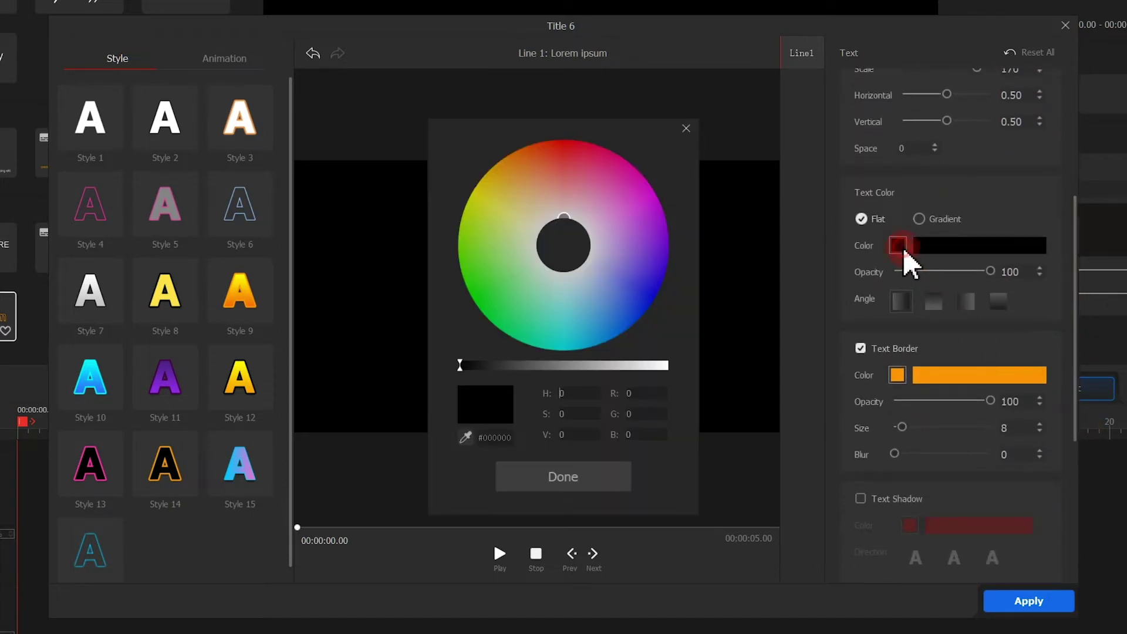
pyautogui.moveTo(568, 315); pyautogui.dragTo(675, 369)
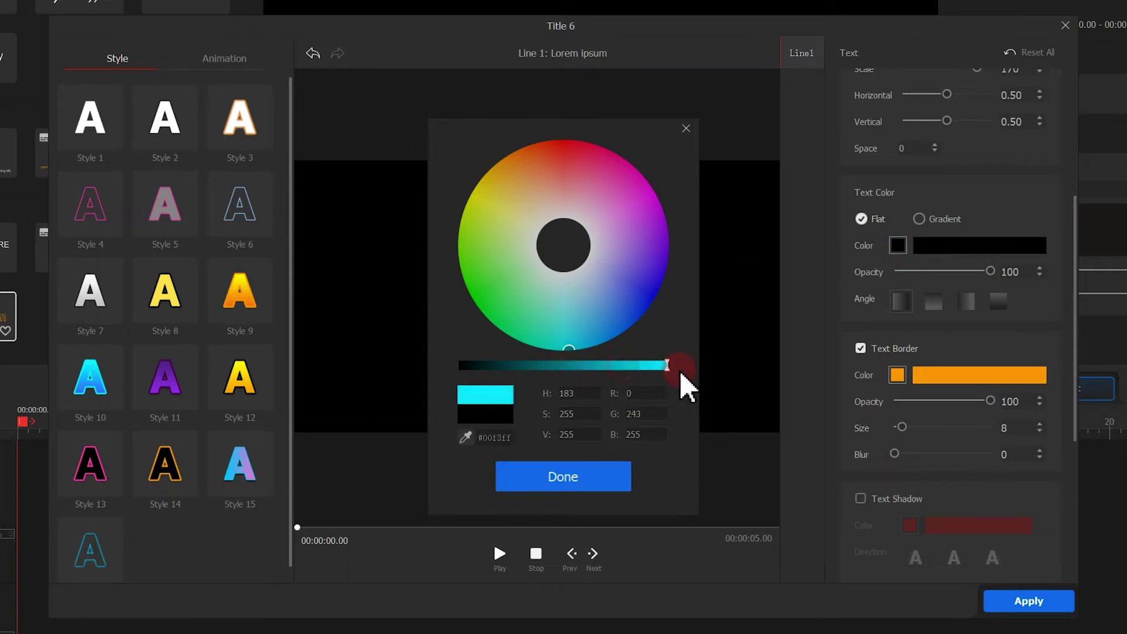
pyautogui.click(621, 478)
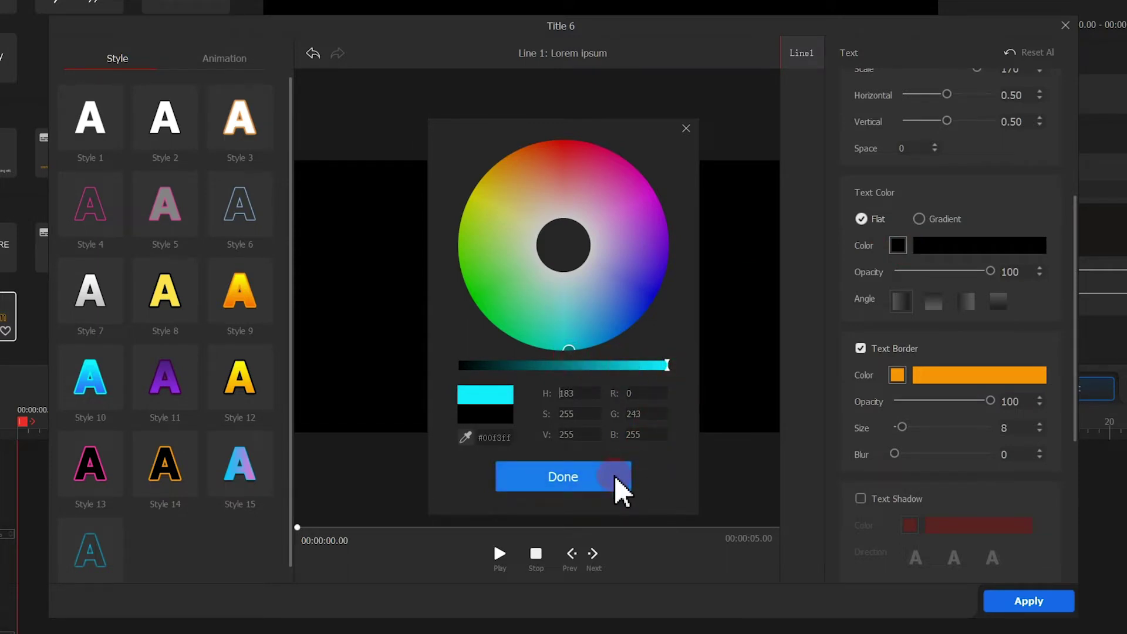
pyautogui.click(615, 478)
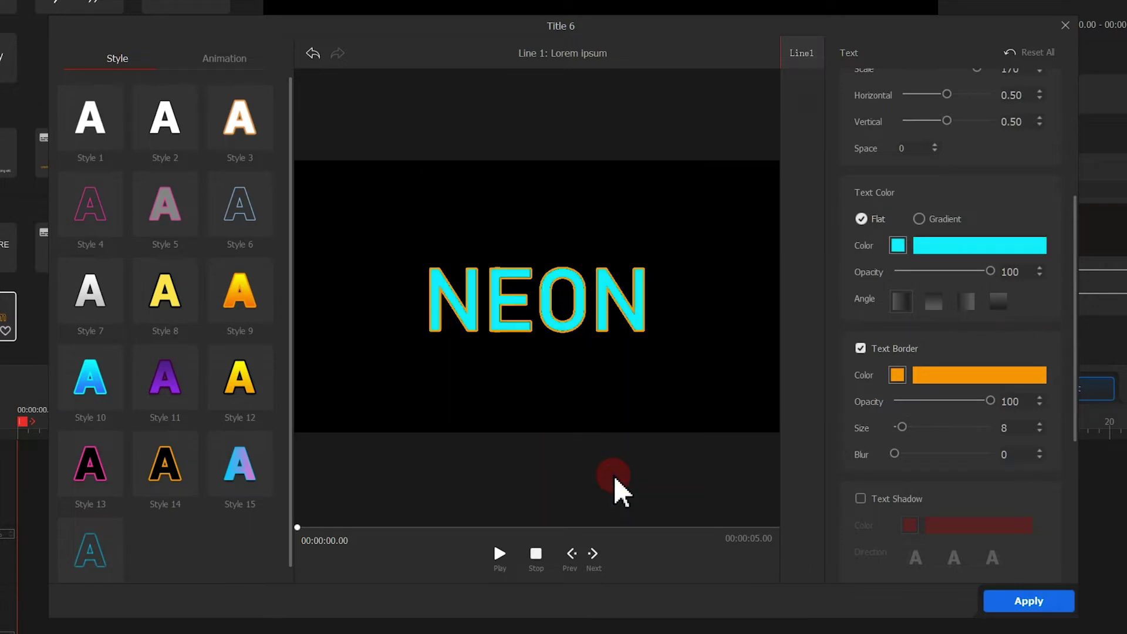
pyautogui.click(860, 349)
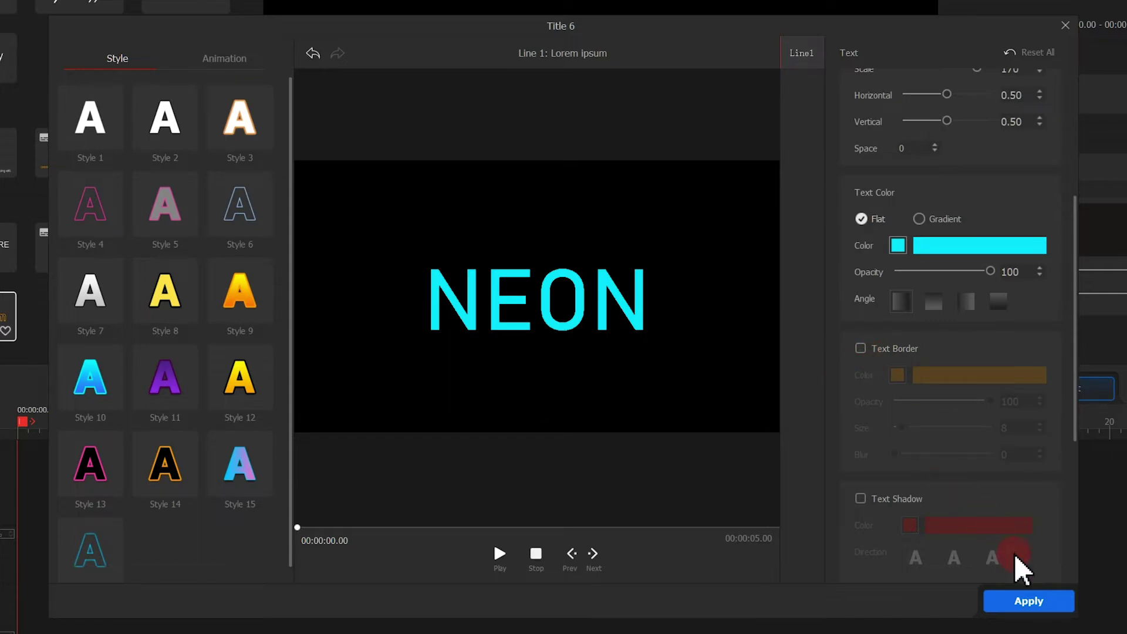
# Apply the cyan title and rename its NEON snapshot to 01.png in the Snapshots folder.
pyautogui.click(1033, 600)
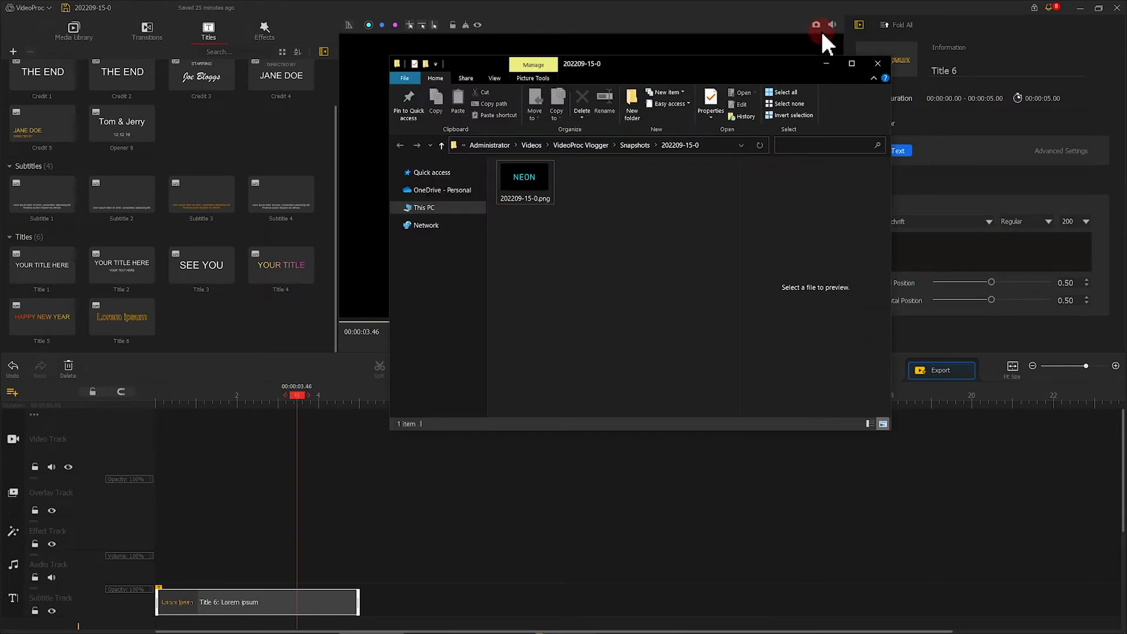
pyautogui.click(537, 192)
pyautogui.click(537, 194)
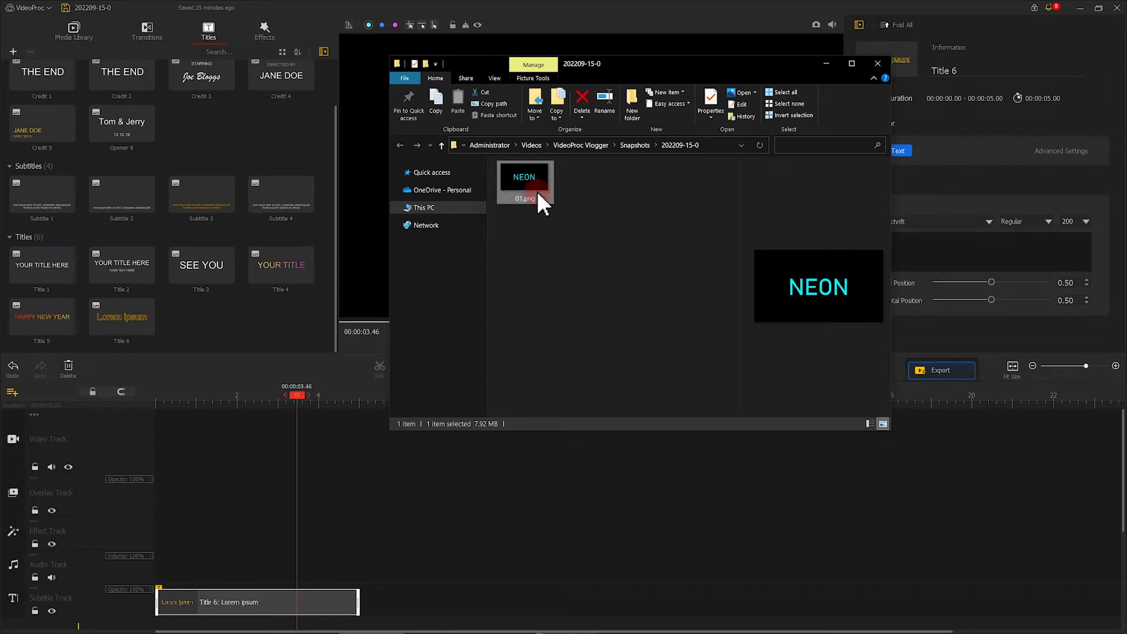
pyautogui.click(898, 151)
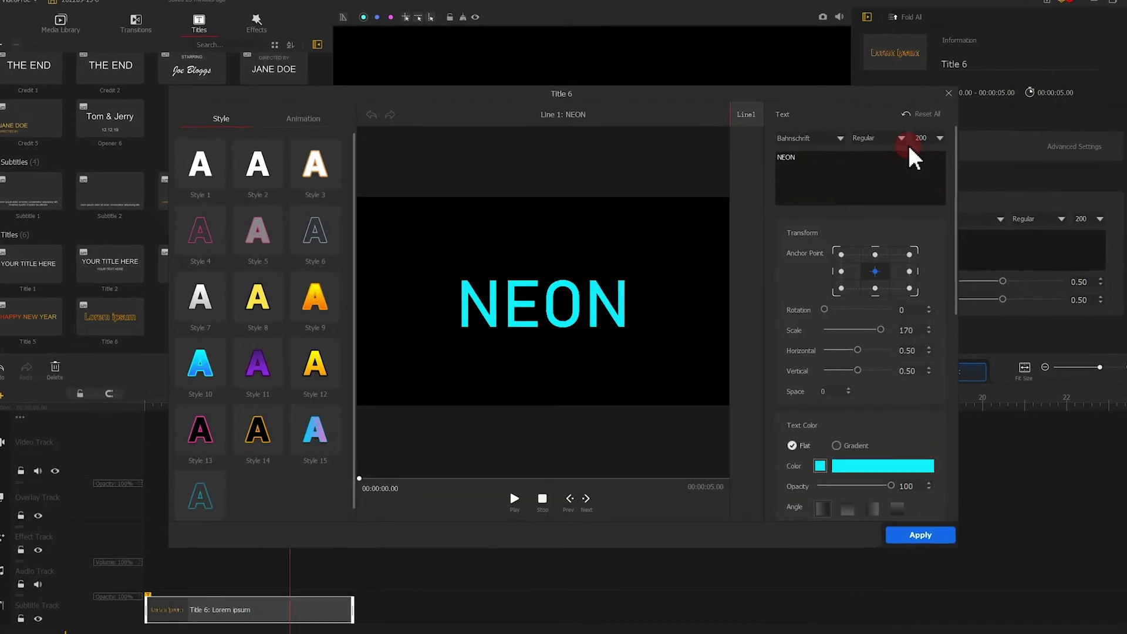
# Turn the text border back on and set its colour to cyan.
pyautogui.moveTo(1076, 110); pyautogui.dragTo(958, 319)
pyautogui.click(887, 298)
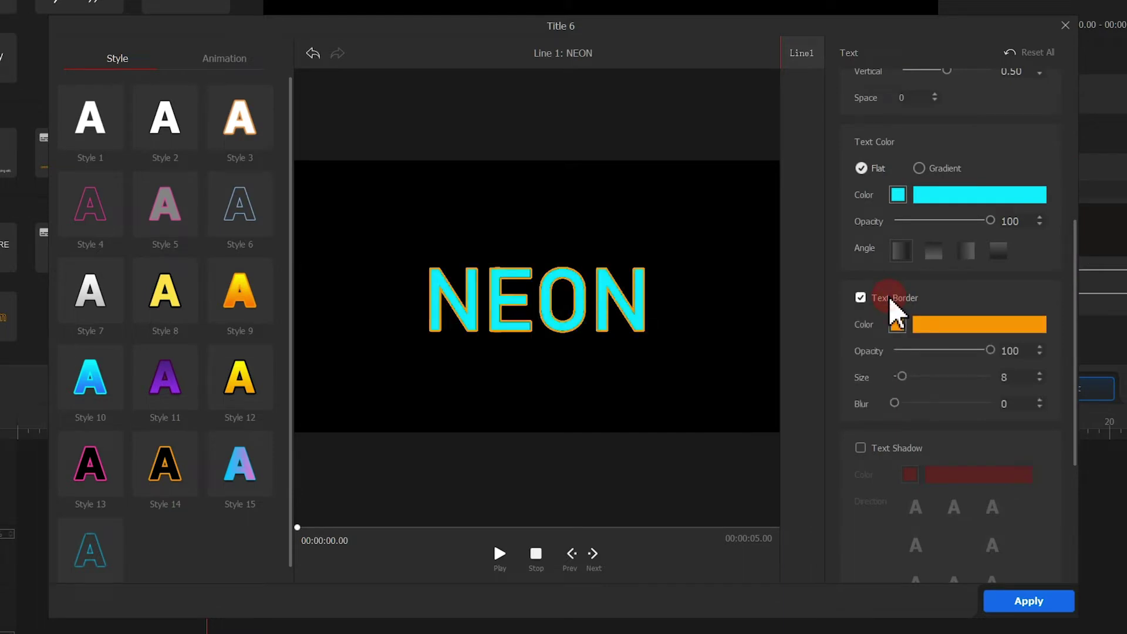
pyautogui.click(898, 324)
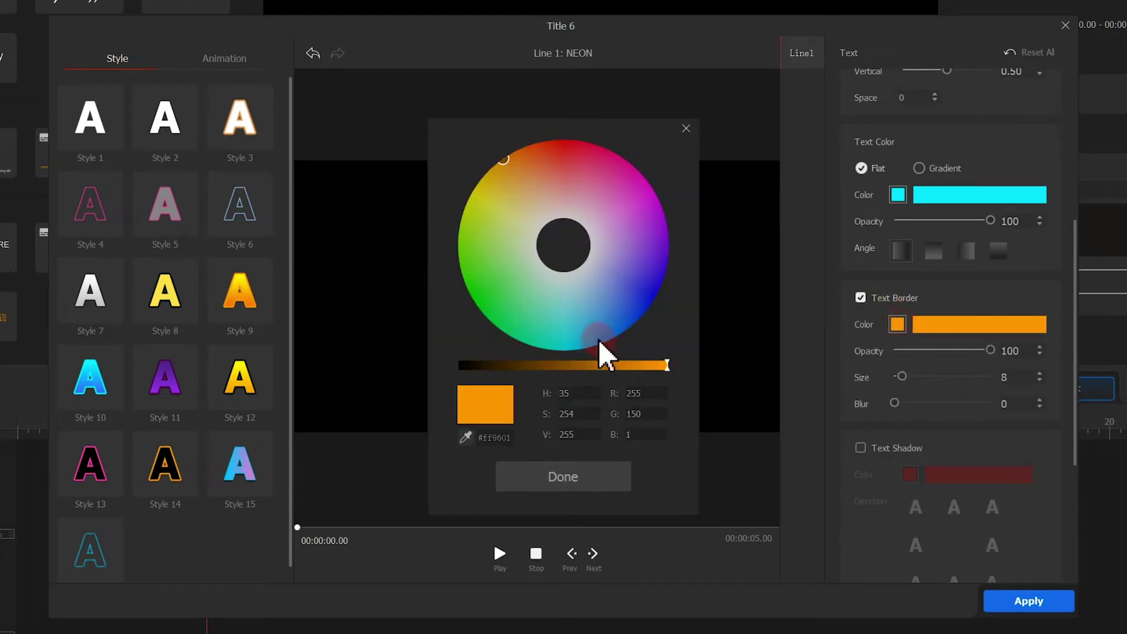
pyautogui.click(566, 351)
pyautogui.click(586, 476)
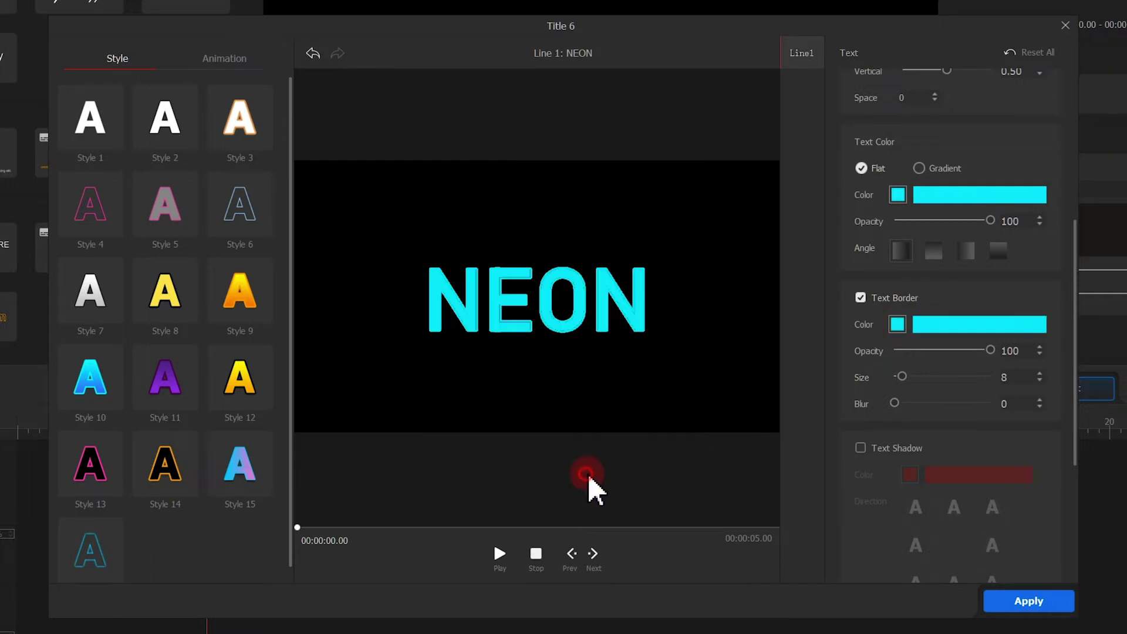
pyautogui.click(897, 195)
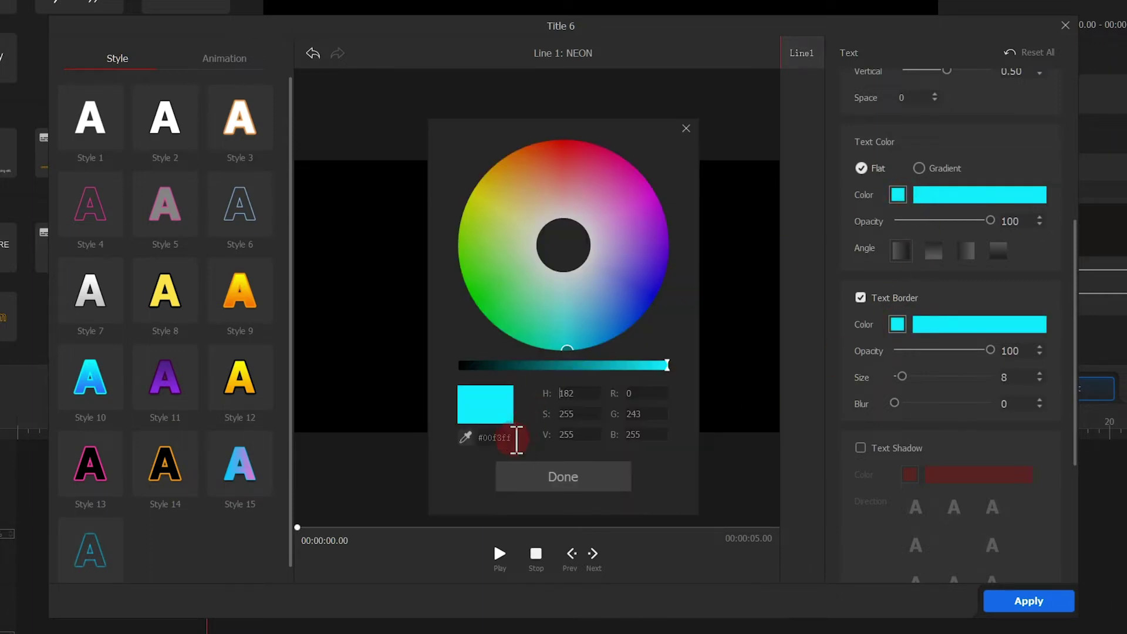
pyautogui.click(686, 128)
pyautogui.click(897, 324)
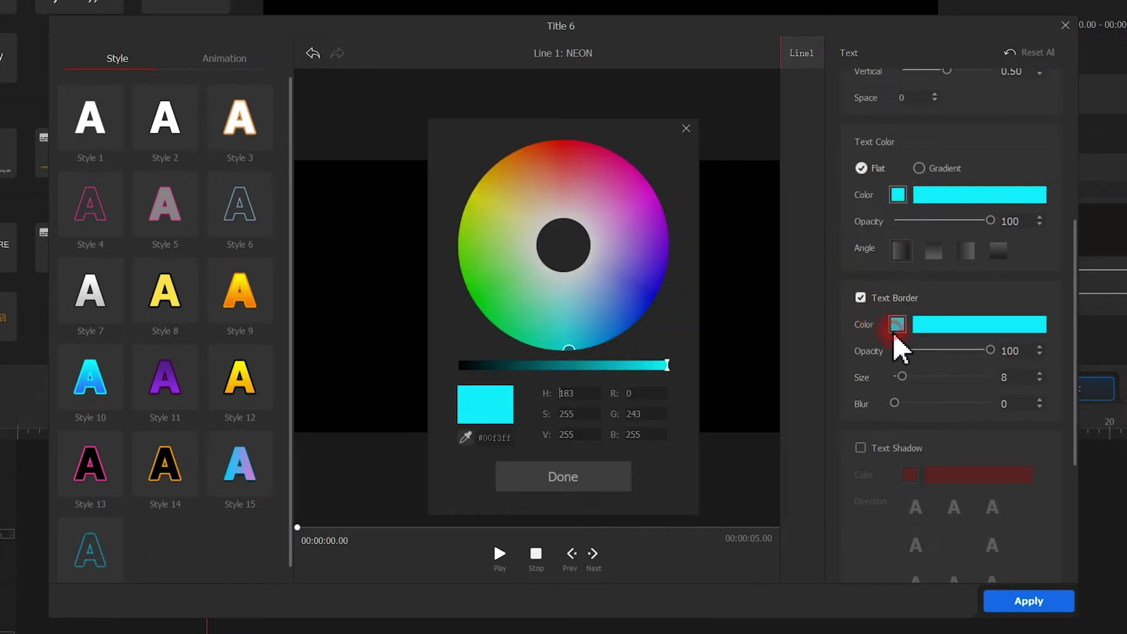
pyautogui.click(540, 470)
# Set the cyan border to size 80 with blur 100 and apply the title edits.
pyautogui.click(903, 376)
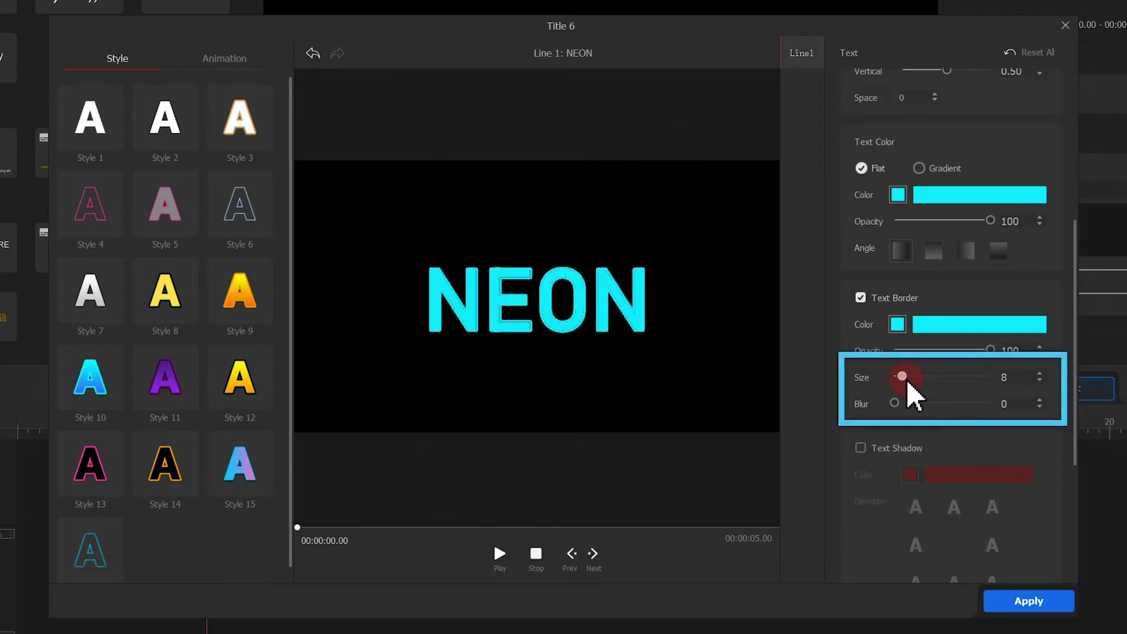
pyautogui.moveTo(908, 382); pyautogui.dragTo(1020, 383)
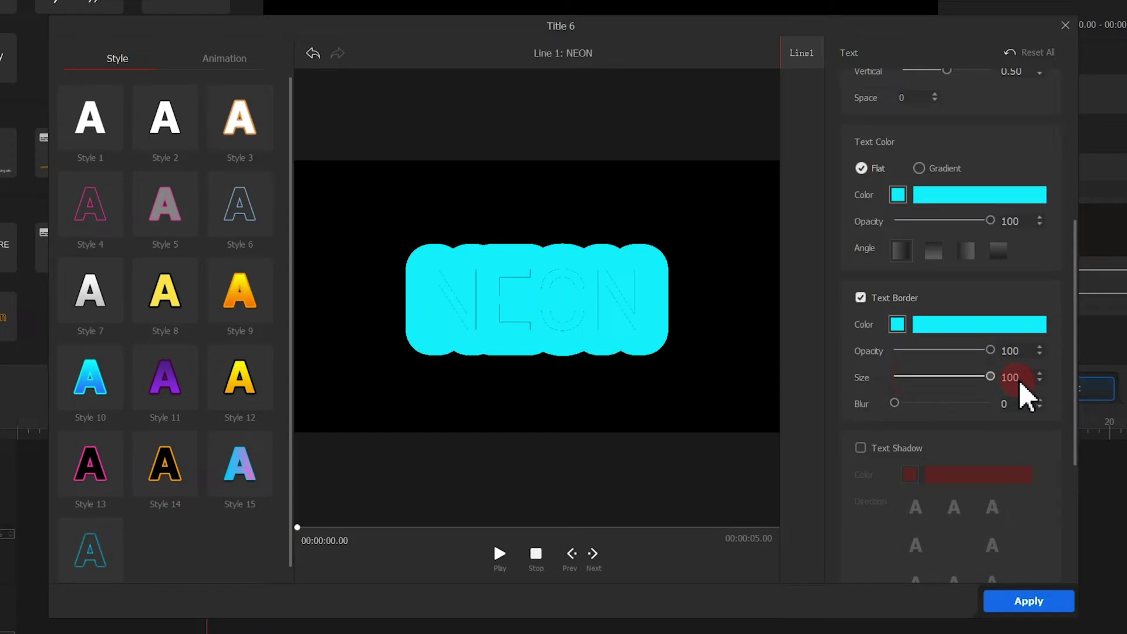
pyautogui.moveTo(894, 402); pyautogui.dragTo(1011, 405)
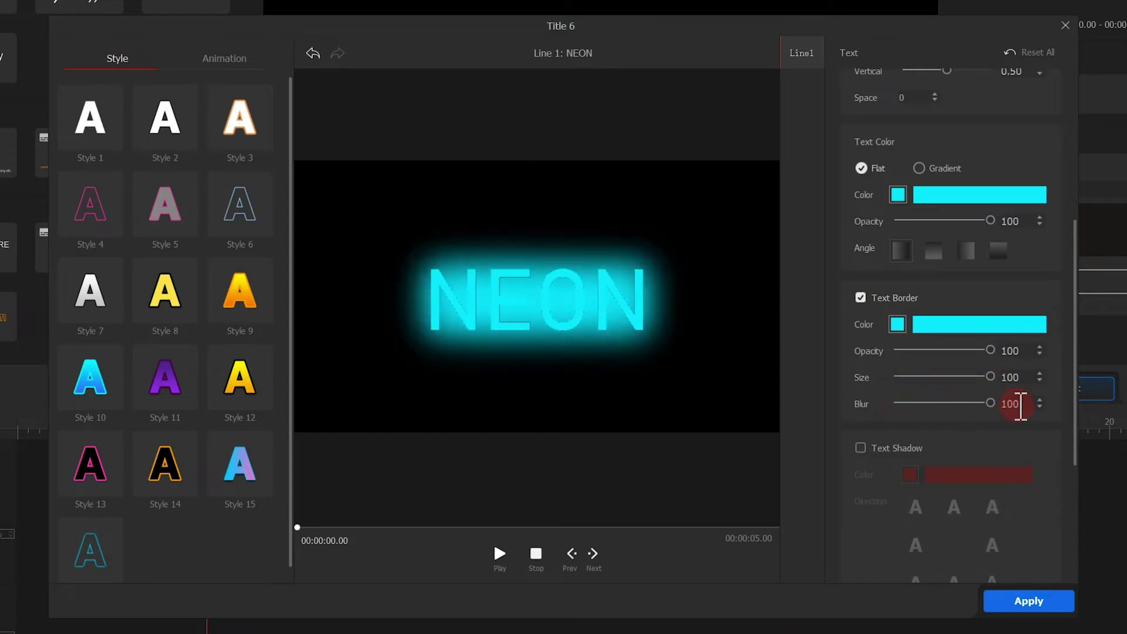
pyautogui.moveTo(991, 379); pyautogui.dragTo(988, 350)
pyautogui.click(980, 376)
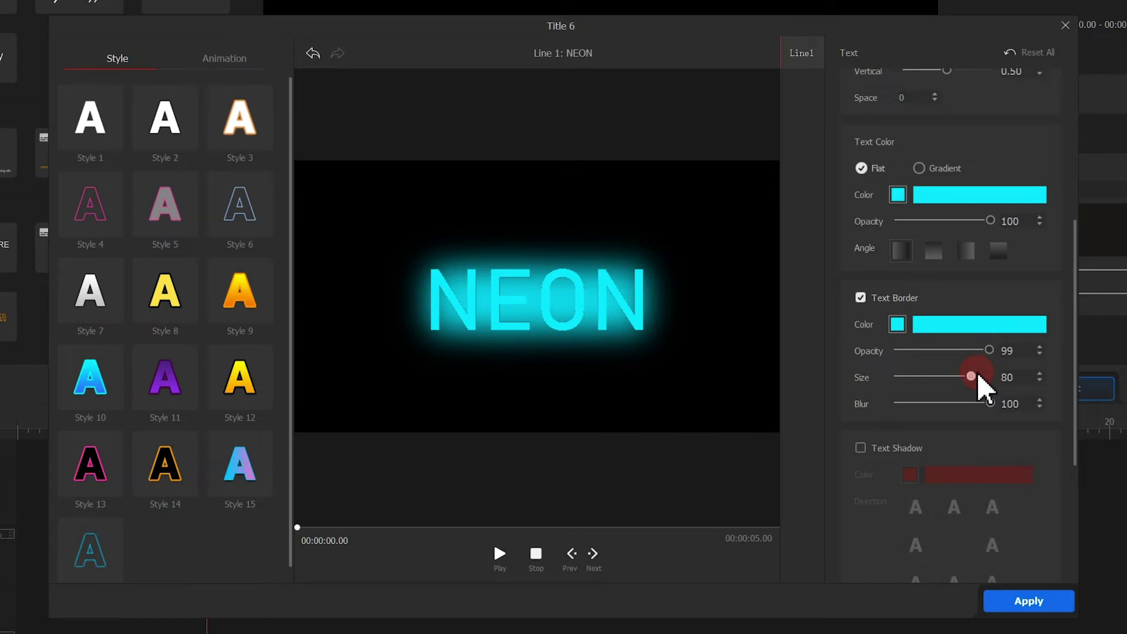
pyautogui.click(1053, 604)
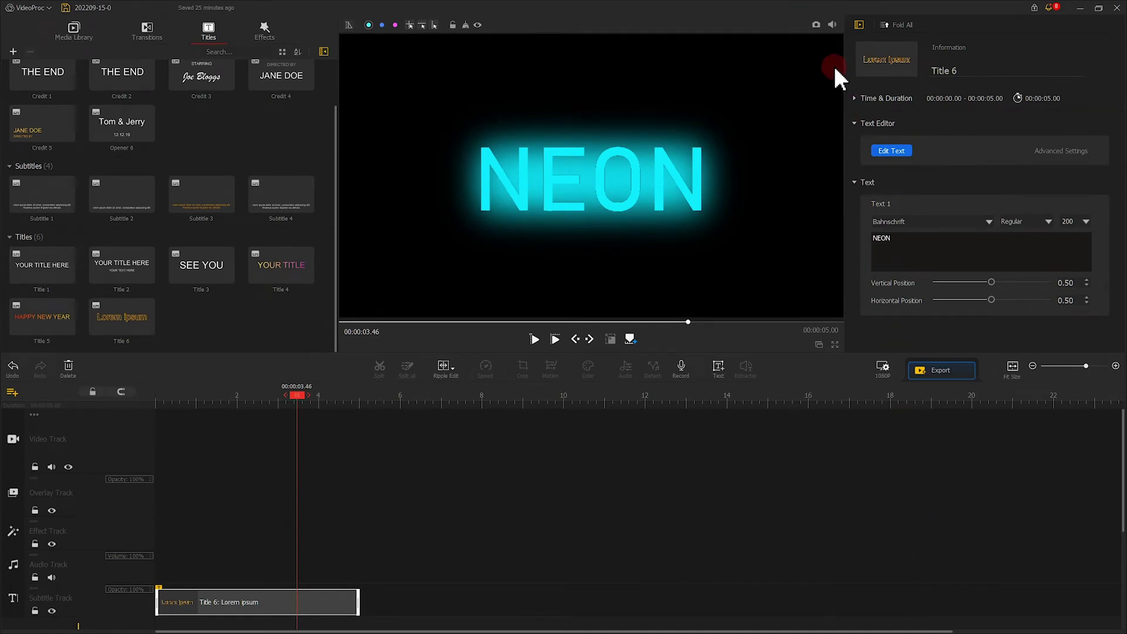
# Capture a snapshot of the glowing title and rename the file 02.
pyautogui.click(816, 25)
pyautogui.click(595, 196)
pyautogui.press('F2')
pyautogui.write('02')
pyautogui.press('Return')
pyautogui.click(632, 248)
# Import 01.png and 02.png into the Media Library and hide the Subtitle Track.
pyautogui.moveTo(634, 252); pyautogui.dragTo(261, 181)
pyautogui.click(128, 170)
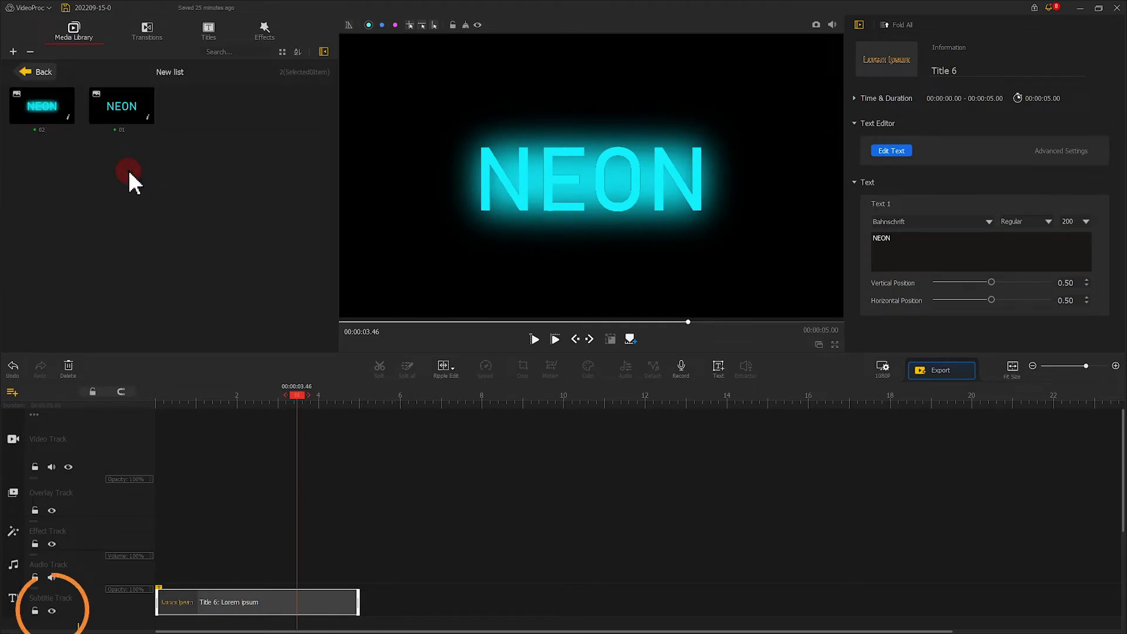
pyautogui.click(51, 611)
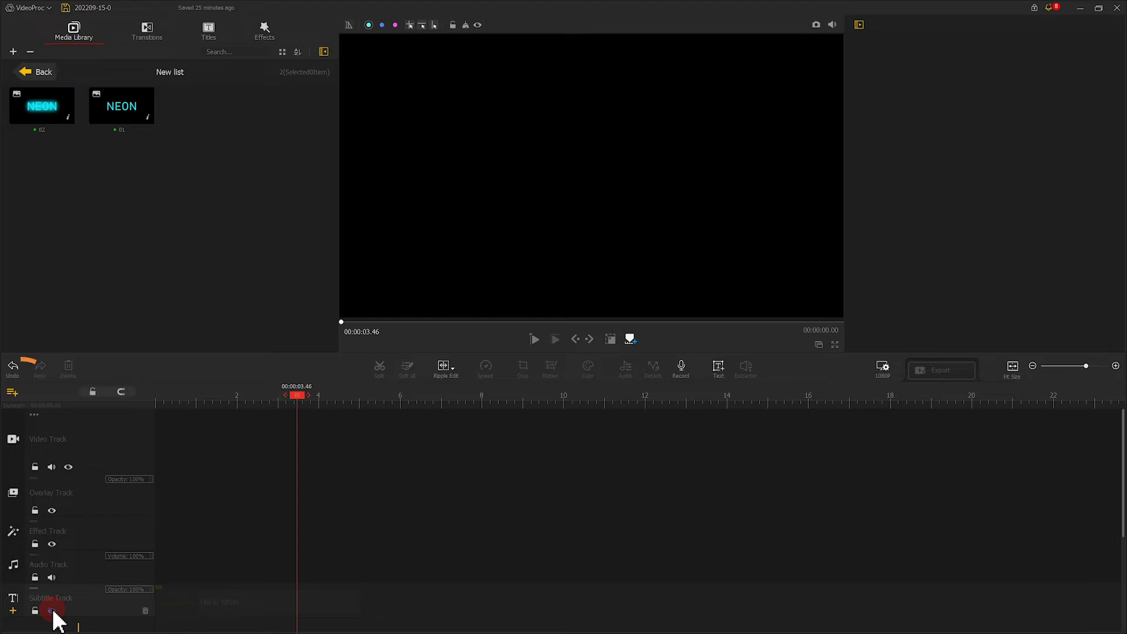
# Add three extra Overlay Tracks to the timeline.
pyautogui.click(22, 390)
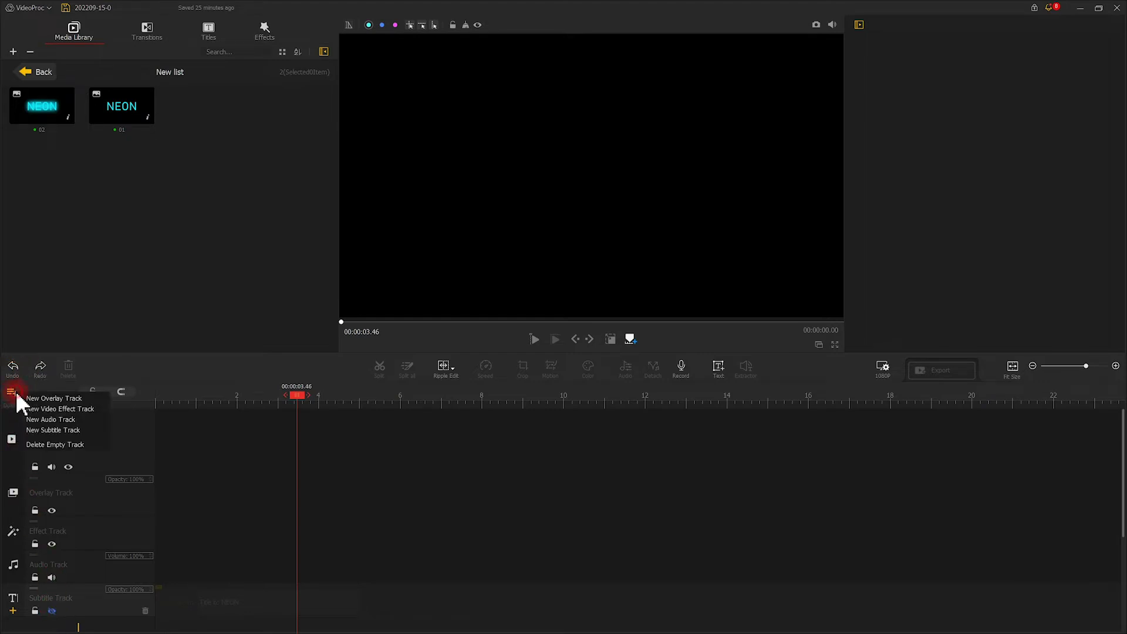
pyautogui.click(39, 399)
pyautogui.click(14, 392)
pyautogui.click(32, 397)
pyautogui.click(16, 392)
pyautogui.click(35, 399)
pyautogui.scroll(1, 225, 484)
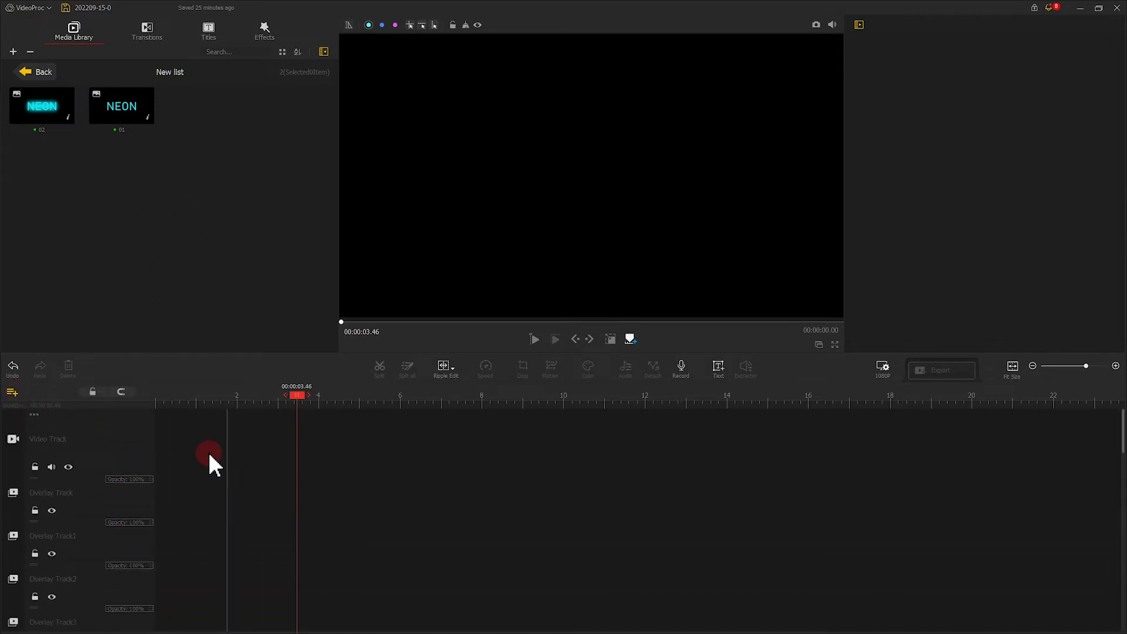
# Place image 02 at the start of Overlay Track and 01 at the start of Overlay Track1.
pyautogui.click(49, 115)
pyautogui.moveTo(49, 115); pyautogui.dragTo(164, 513)
pyautogui.moveTo(118, 108); pyautogui.dragTo(153, 533)
pyautogui.click(247, 398)
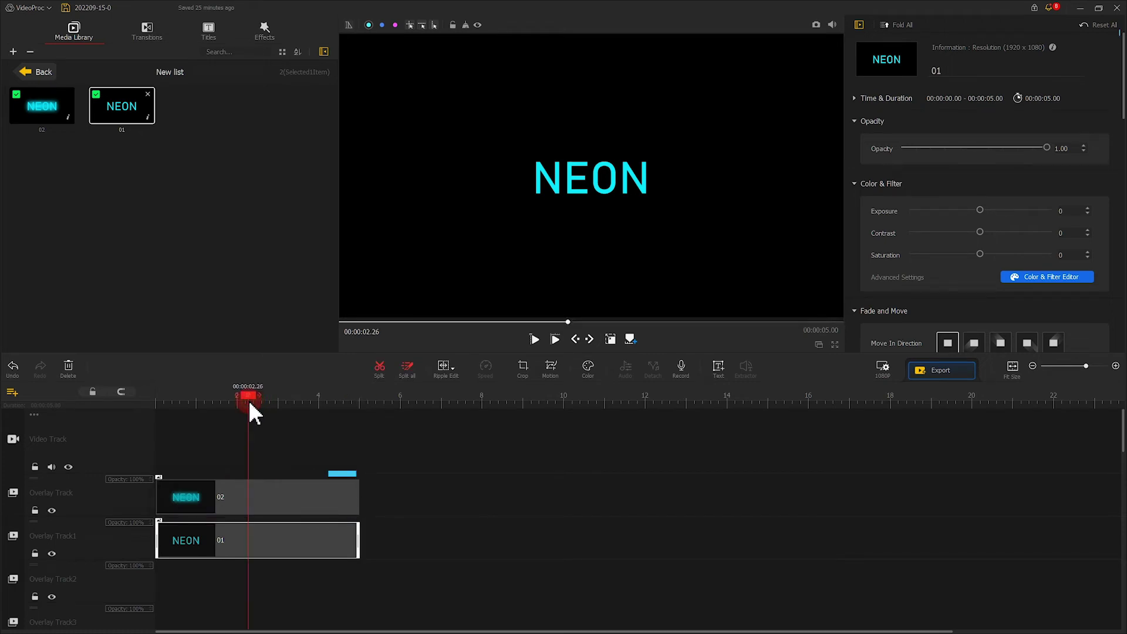
# Fit clip 02 to the screen height and lengthen it to about 7.7 seconds.
pyautogui.click(266, 486)
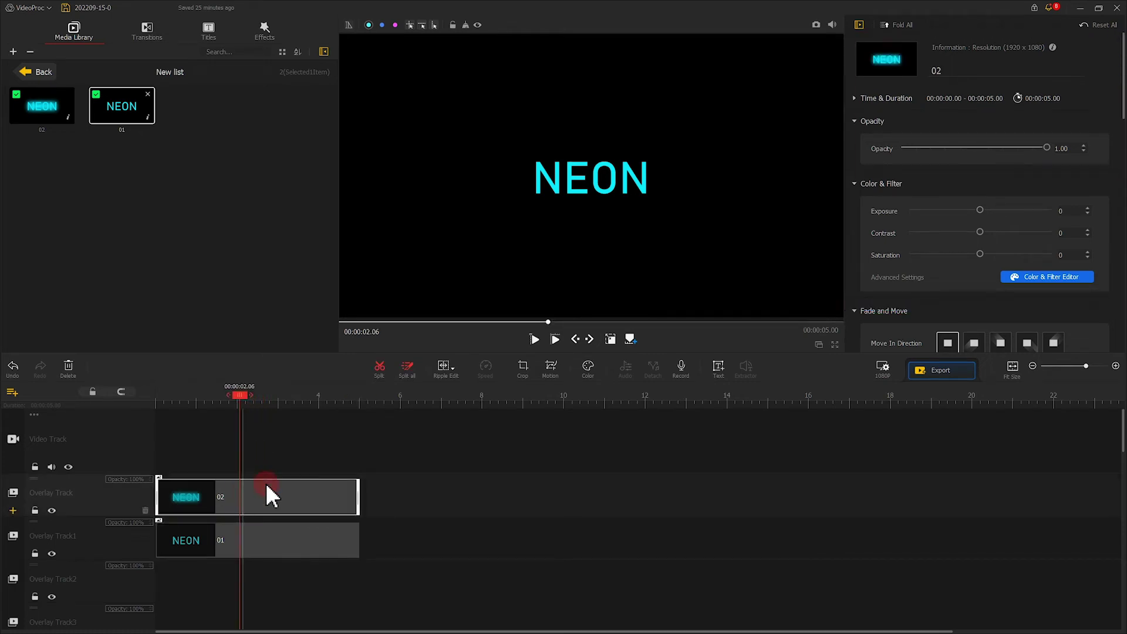
pyautogui.moveTo(1124, 113); pyautogui.dragTo(1124, 220)
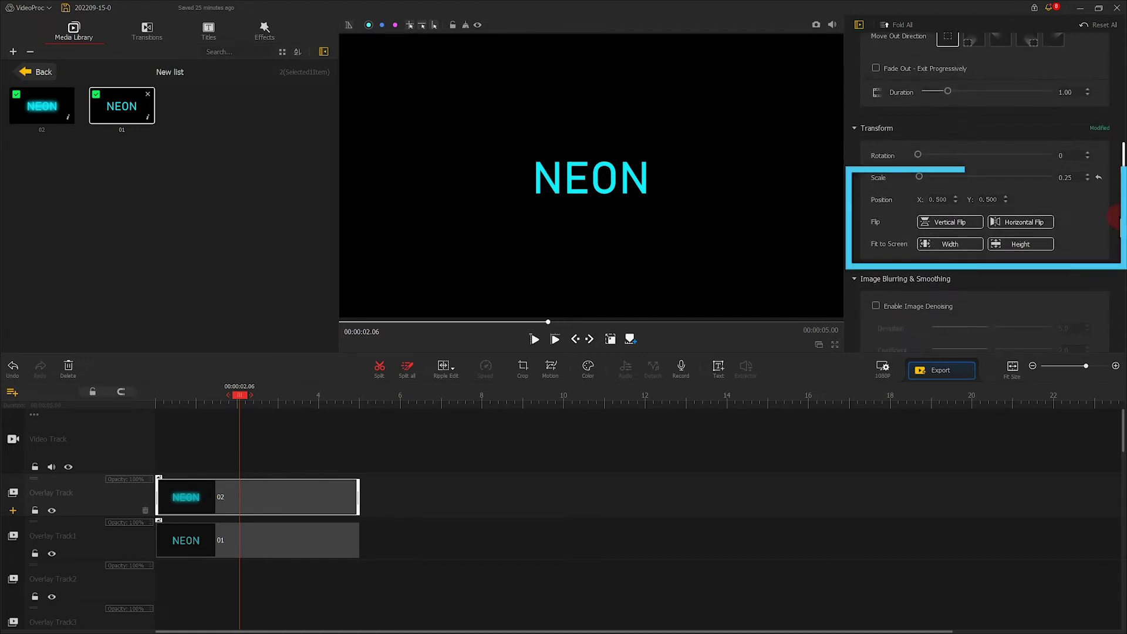
pyautogui.click(1035, 246)
pyautogui.moveTo(358, 488); pyautogui.dragTo(470, 487)
pyautogui.moveTo(246, 403); pyautogui.dragTo(413, 400)
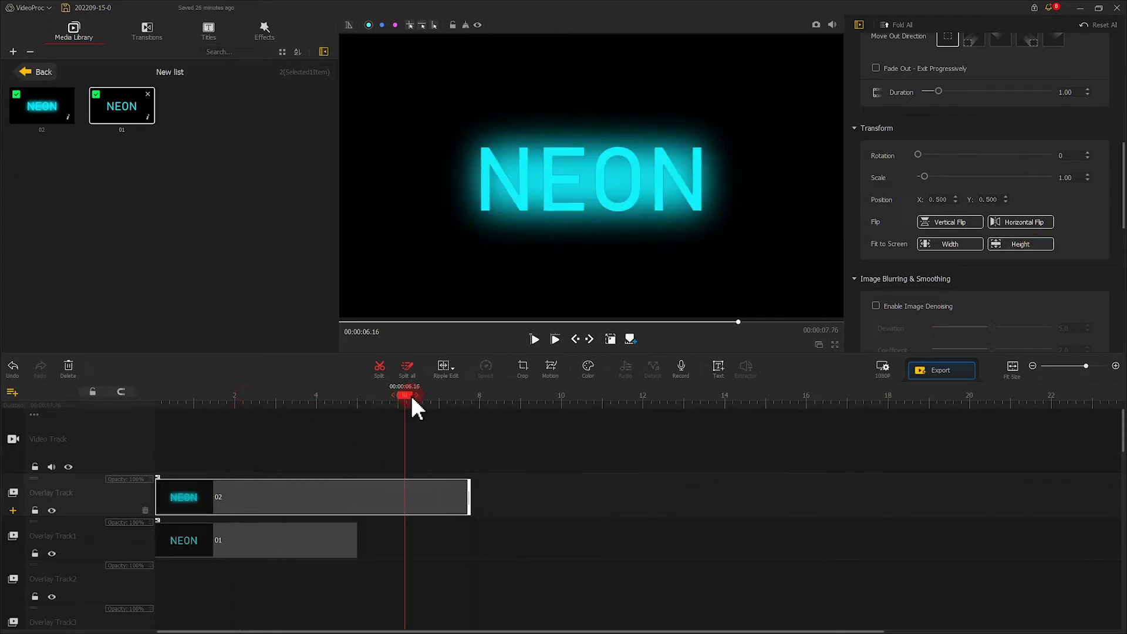
# Set clip 02's blend mode to Screen.
pyautogui.moveTo(1122, 222); pyautogui.dragTo(1102, 346)
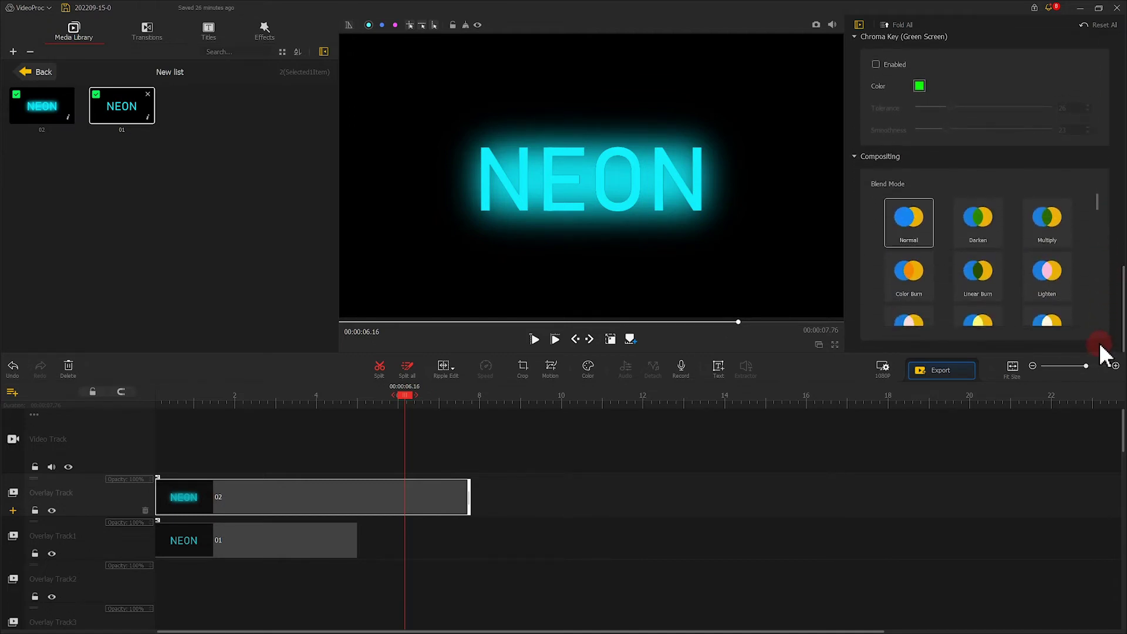
pyautogui.click(1098, 226)
pyautogui.click(925, 290)
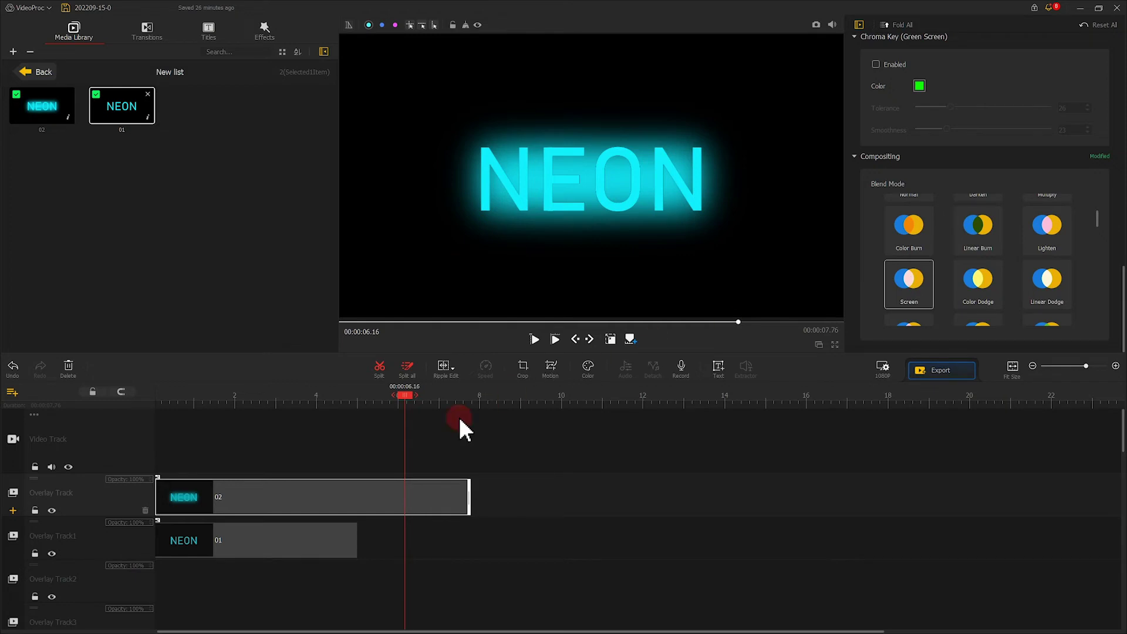
pyautogui.click(297, 537)
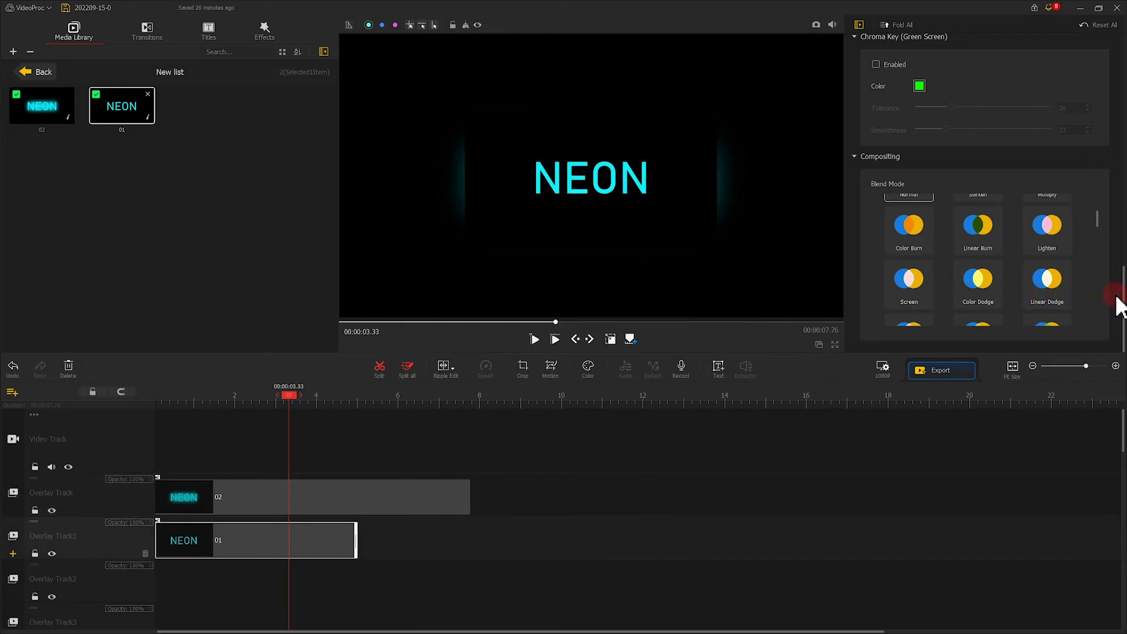
# Fit clip 01 to the screen height and blend it with Screen mode.
pyautogui.moveTo(1121, 291); pyautogui.dragTo(1121, 154)
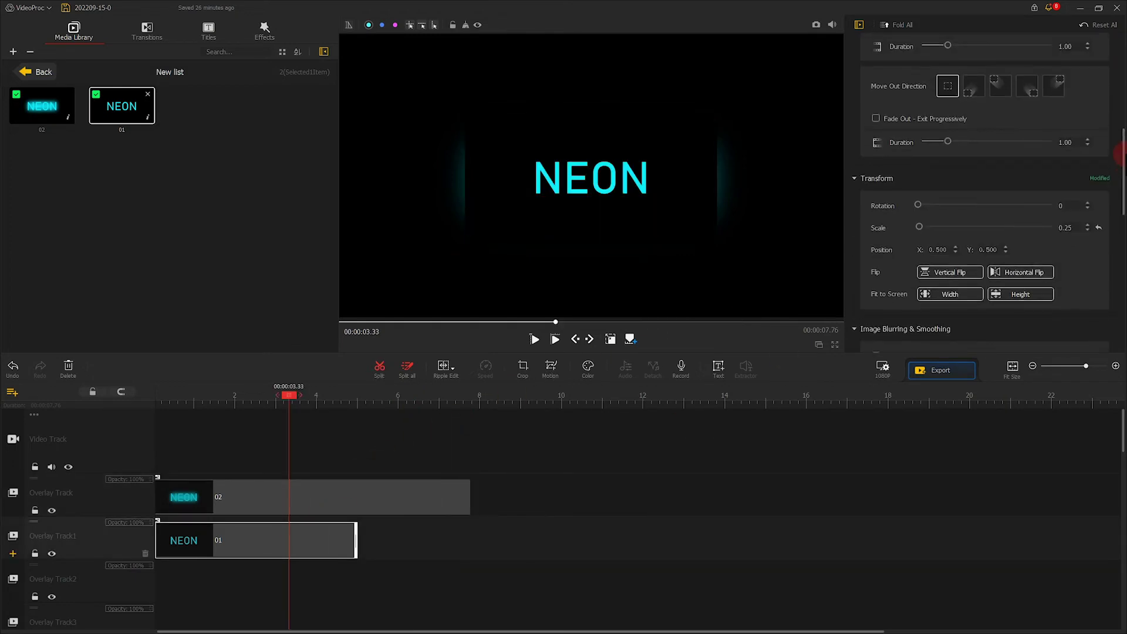
pyautogui.click(1023, 293)
pyautogui.moveTo(1122, 203); pyautogui.dragTo(1115, 341)
pyautogui.click(918, 291)
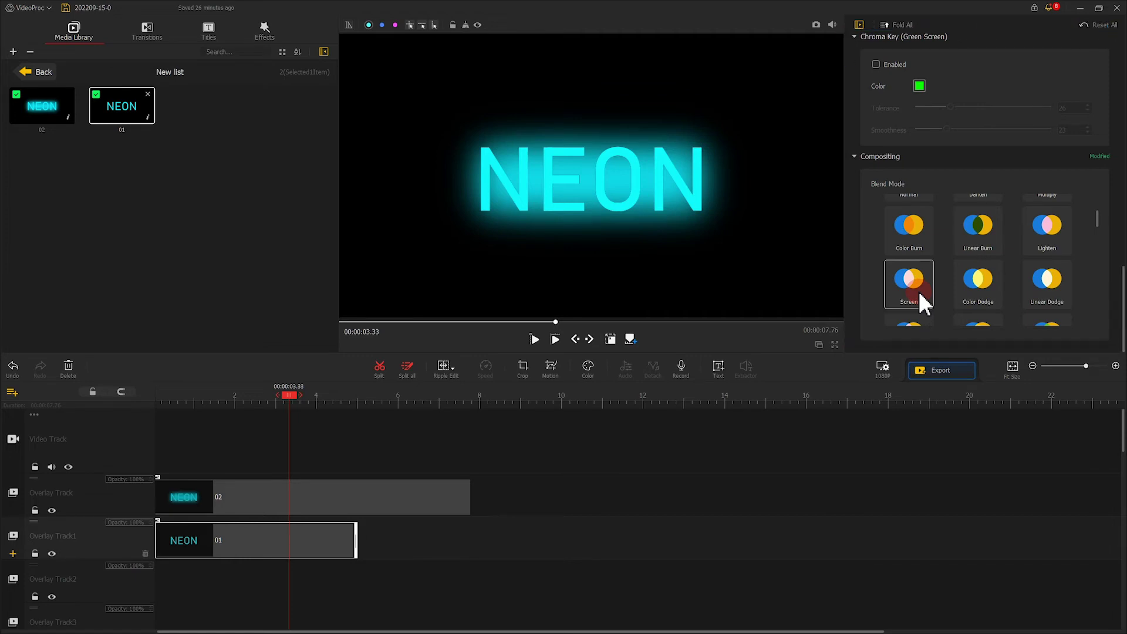
# Enable image denoising on clip 01 with Deviation 6.5, Coefficient 3.5, Edge Threshold 2.0.
pyautogui.moveTo(1119, 282); pyautogui.dragTo(1121, 195)
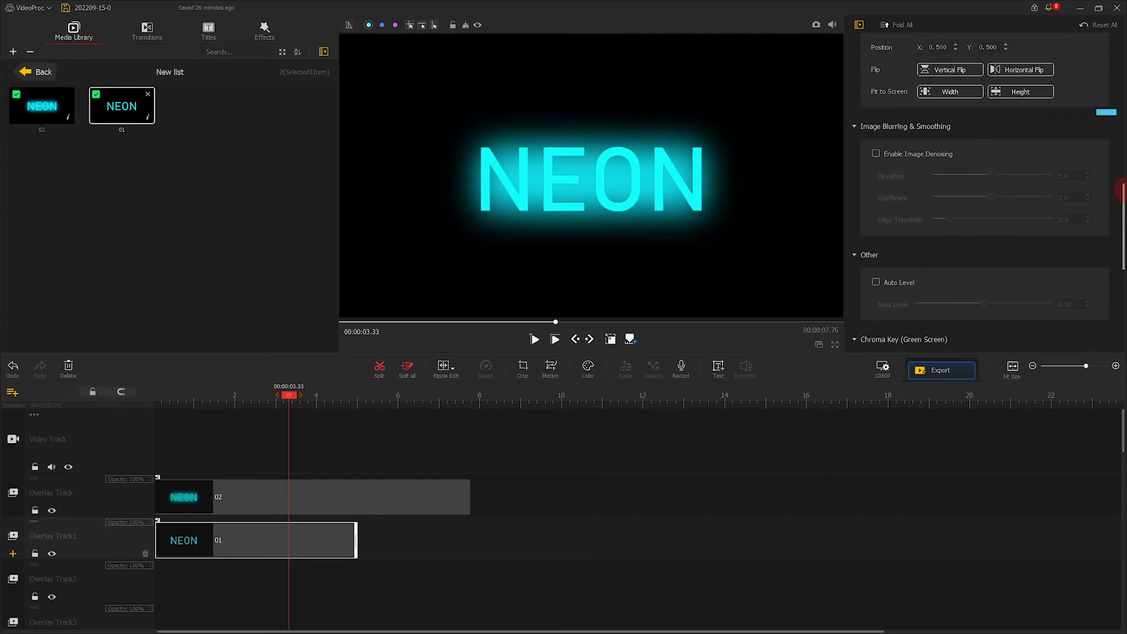
pyautogui.click(952, 154)
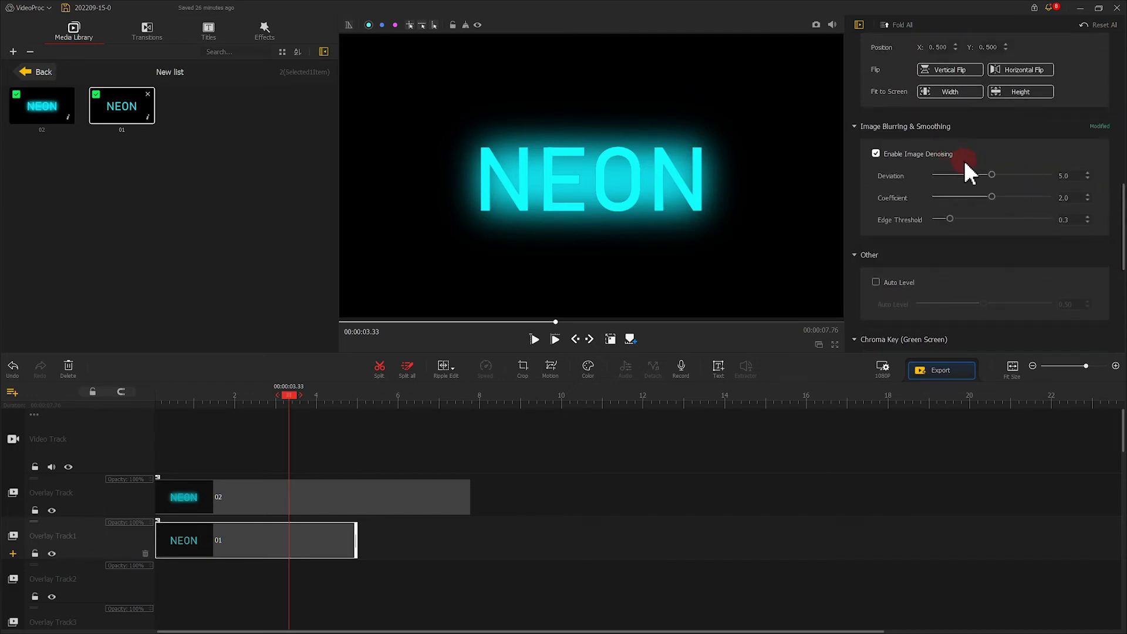
pyautogui.moveTo(998, 174); pyautogui.dragTo(1073, 179)
pyautogui.moveTo(986, 220); pyautogui.dragTo(1062, 218)
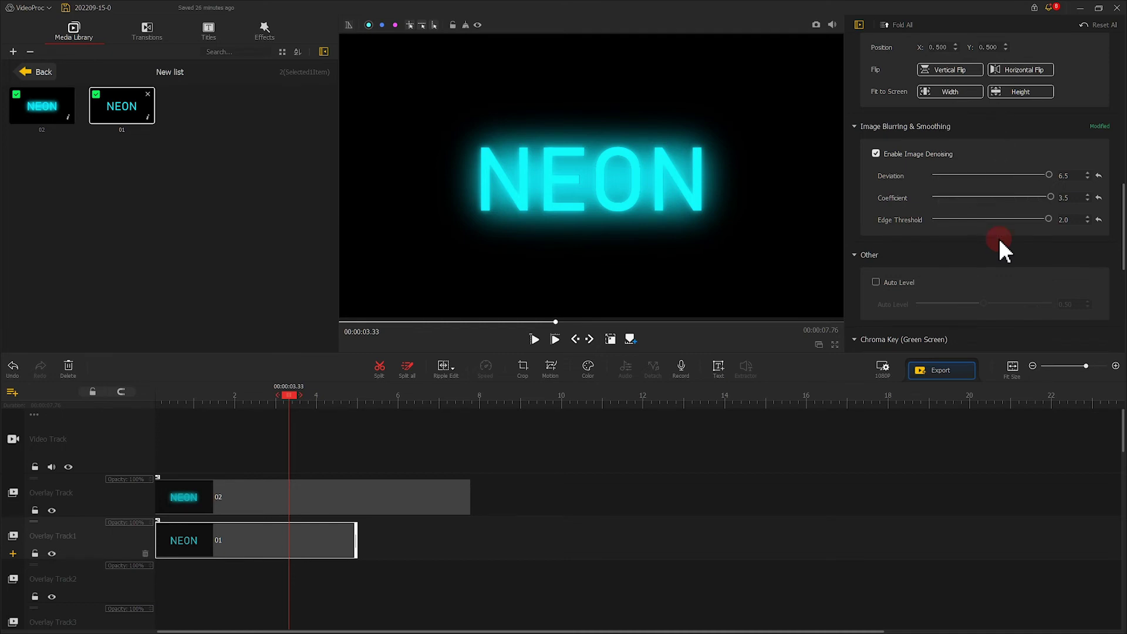
pyautogui.moveTo(1124, 229); pyautogui.dragTo(1120, 73)
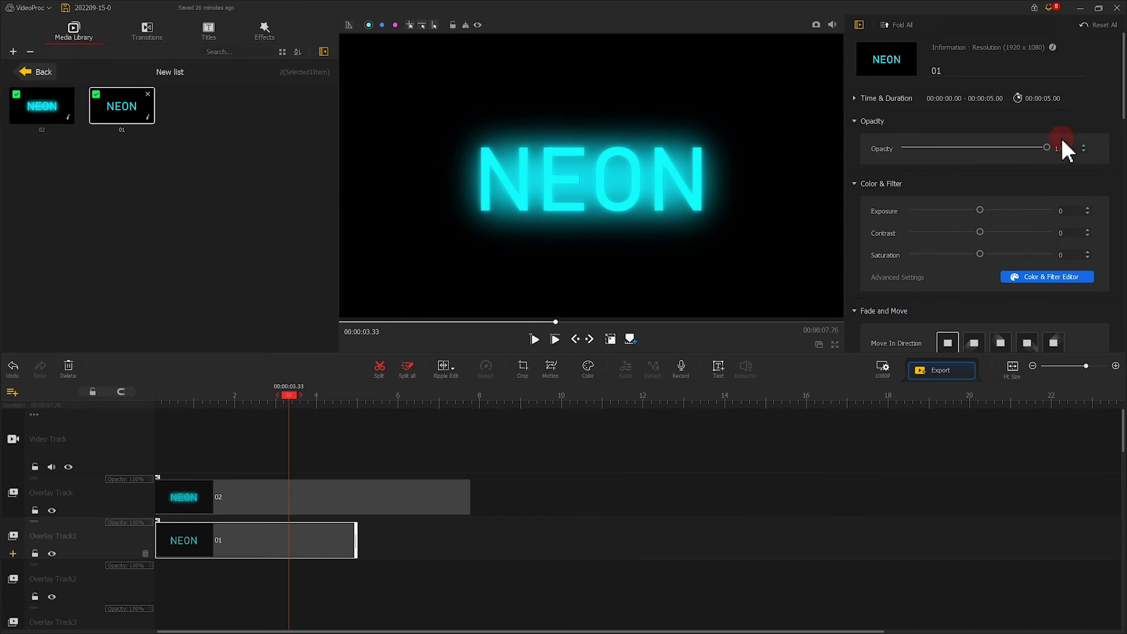
# Lower clip 01's opacity and add another copy of image 01 to Overlay Track2.
pyautogui.moveTo(1048, 147); pyautogui.dragTo(929, 148)
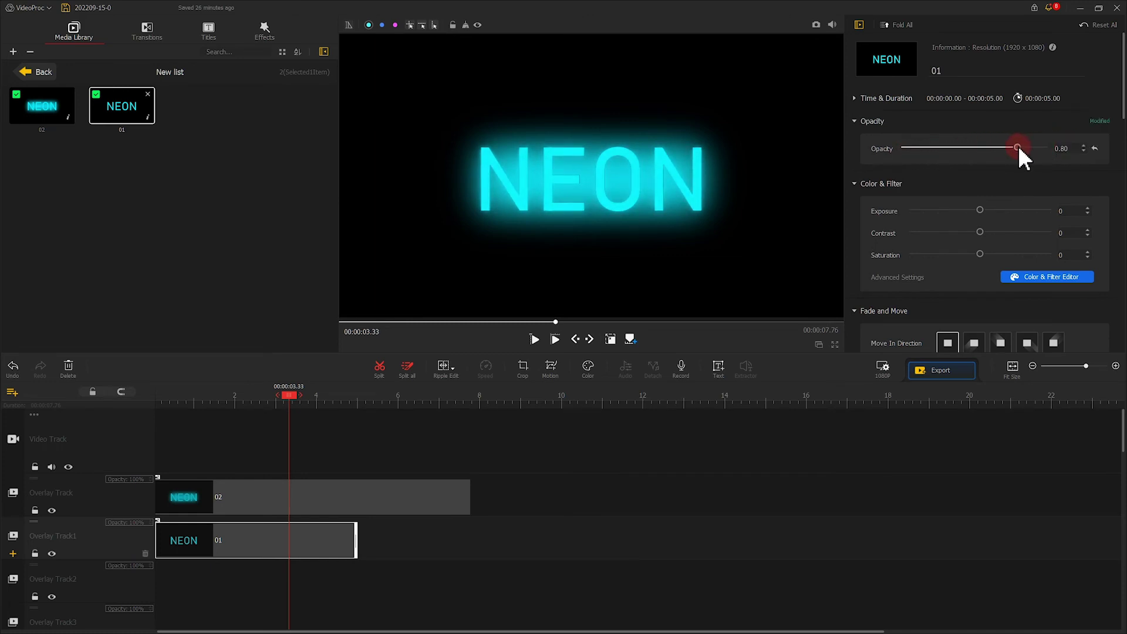
pyautogui.moveTo(1021, 146); pyautogui.dragTo(1035, 149)
pyautogui.click(99, 112)
pyautogui.moveTo(98, 107); pyautogui.dragTo(163, 598)
# Enable denoising on the new 01 layer, raise its sliders, and set clip 02's opacity to 0.72.
pyautogui.moveTo(1122, 120); pyautogui.dragTo(1121, 332)
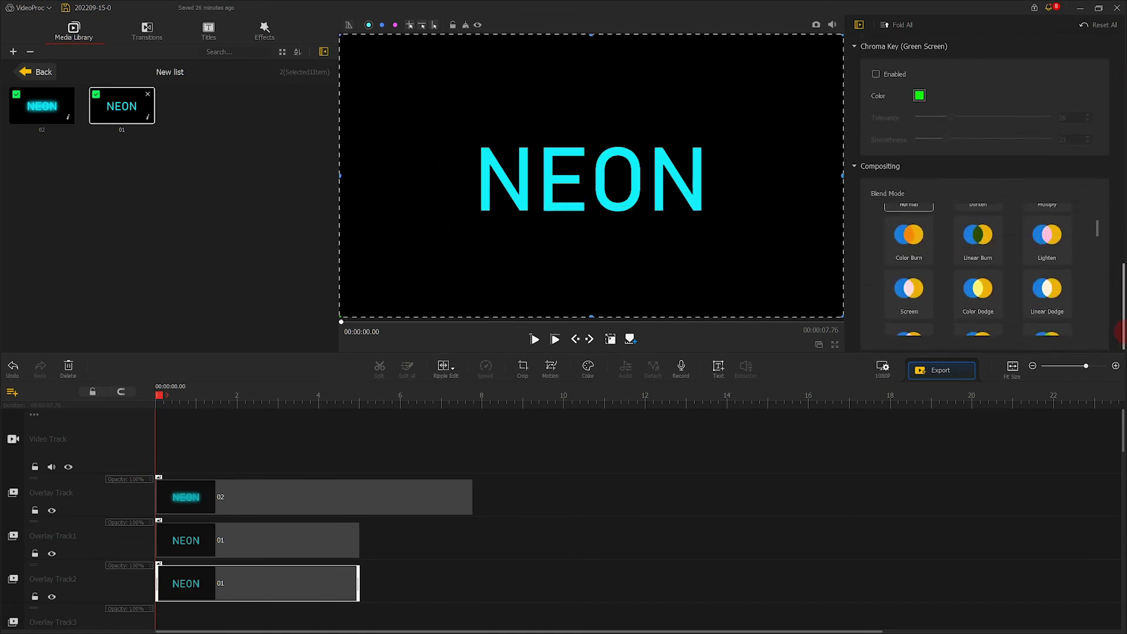
pyautogui.moveTo(1121, 293); pyautogui.dragTo(1122, 217)
pyautogui.click(932, 183)
pyautogui.moveTo(988, 204); pyautogui.dragTo(1045, 203)
pyautogui.moveTo(991, 225); pyautogui.dragTo(1050, 225)
pyautogui.moveTo(992, 247); pyautogui.dragTo(1033, 249)
pyautogui.moveTo(1122, 218); pyautogui.dragTo(1046, 150)
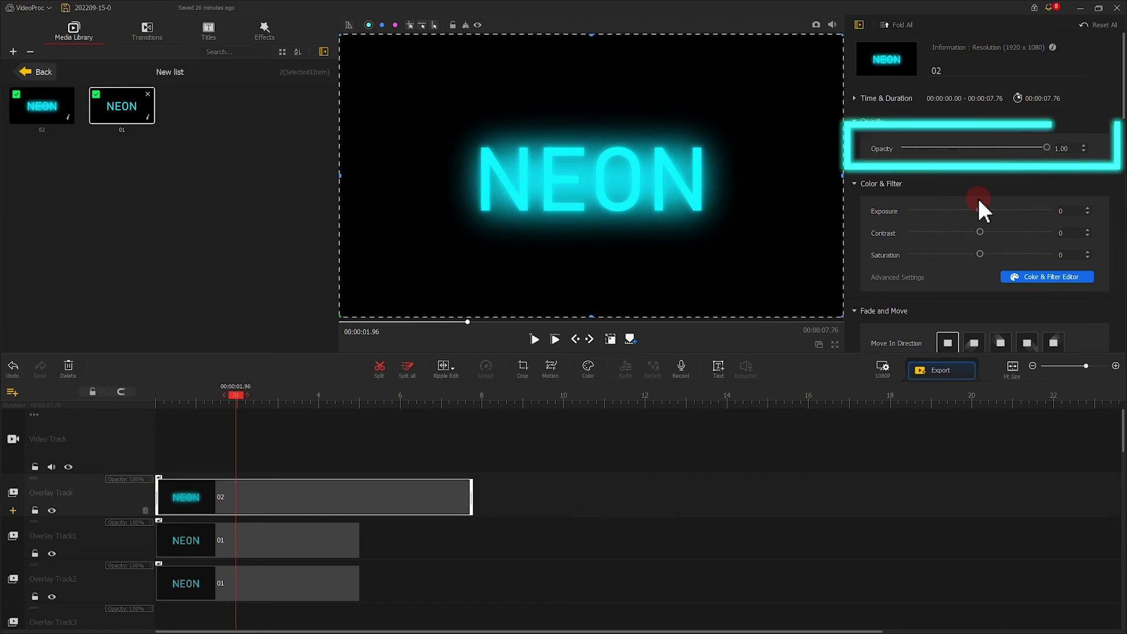
pyautogui.moveTo(1011, 149)
pyautogui.mouseDown()
pyautogui.moveTo(1046, 147)
pyautogui.moveTo(933, 146)
pyautogui.moveTo(1010, 166)
pyautogui.mouseUp()
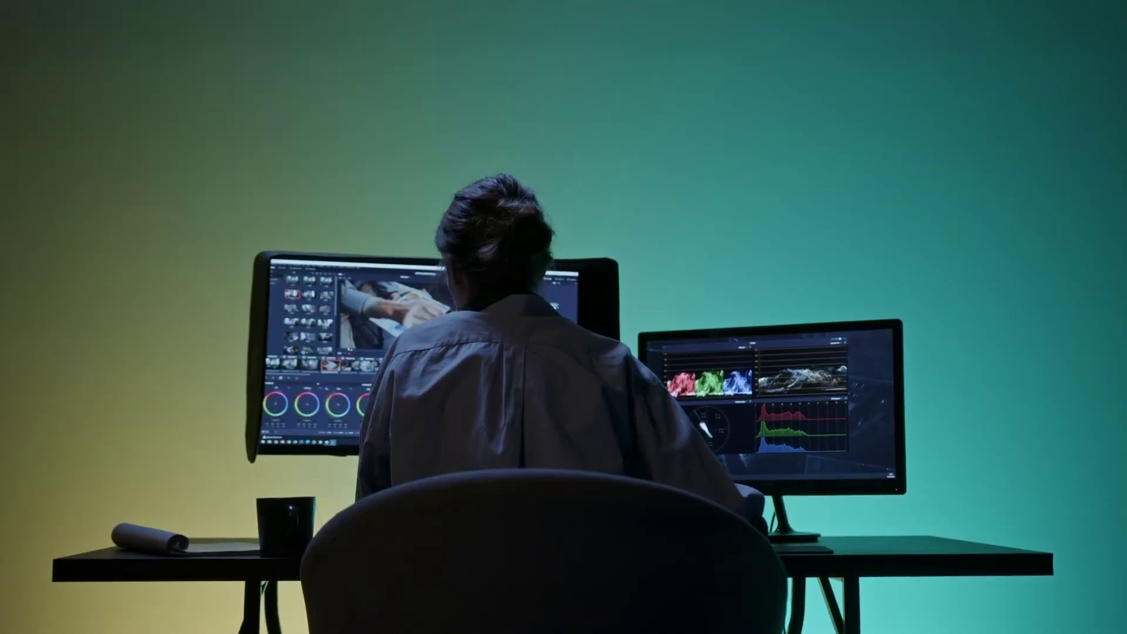
# Shift the cyan HSL hue to -77 so the NEON glow turns purple.
pyautogui.click(751, 546)
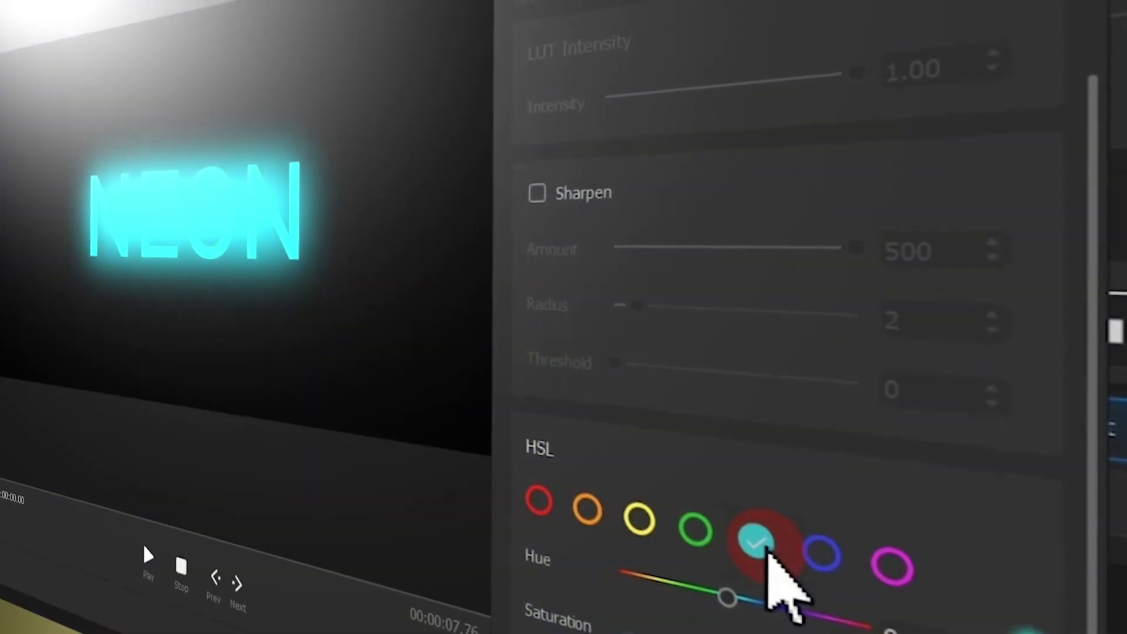
pyautogui.click(727, 597)
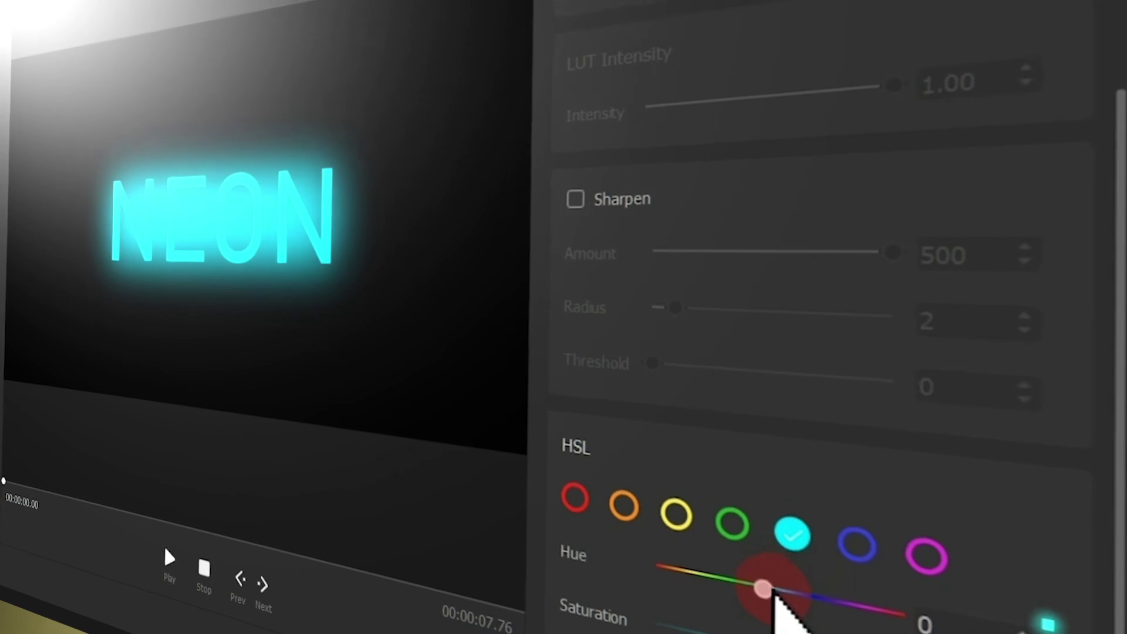
pyautogui.moveTo(787, 593); pyautogui.dragTo(761, 556)
pyautogui.moveTo(793, 497); pyautogui.dragTo(789, 498)
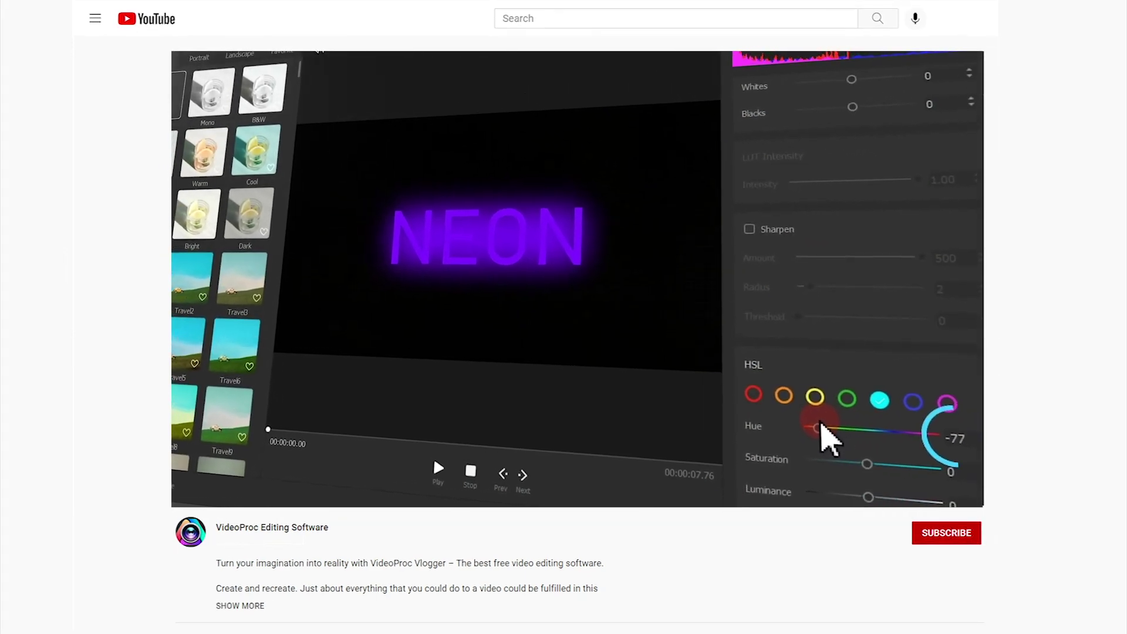